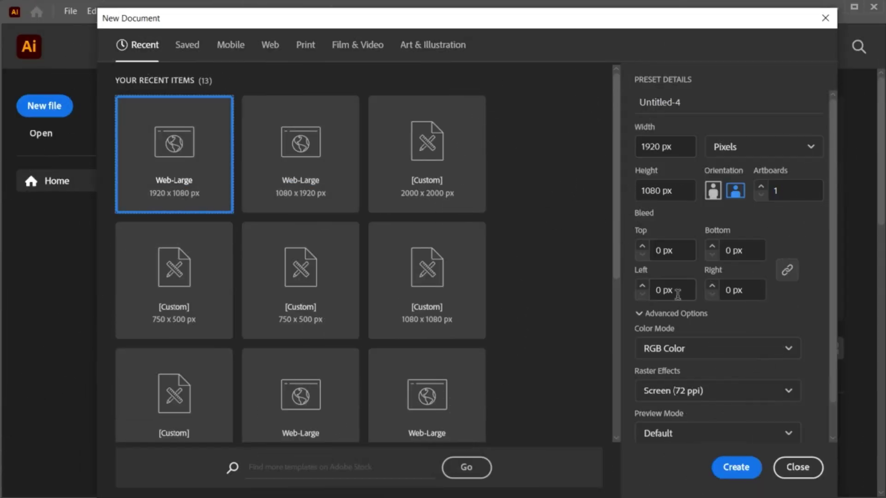
Create a new 1920 x 1080 px document from the Web-Large preset
click(727, 473)
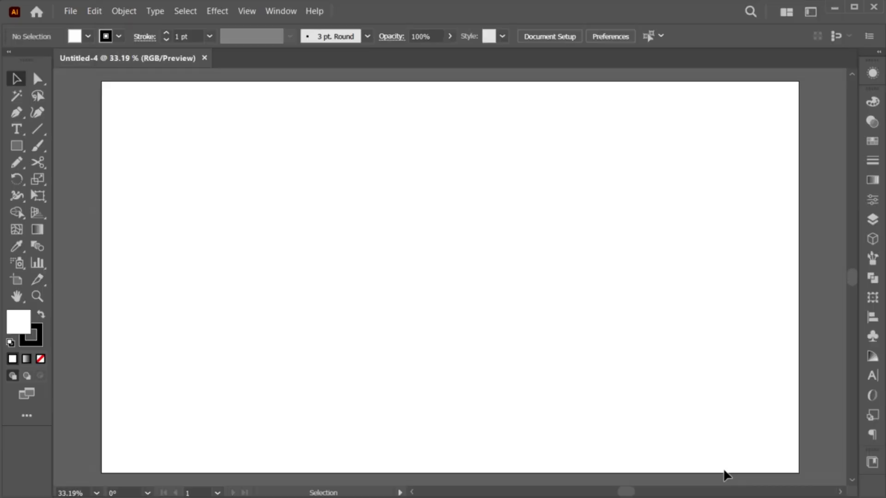
Draw a rectangle with exact size 1920 x 1080 px using the Rectangle tool
click(24, 145)
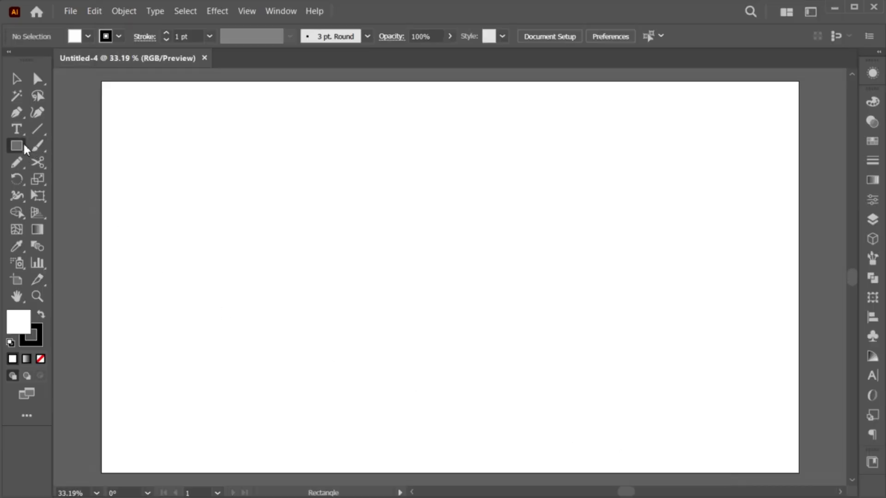
click(358, 245)
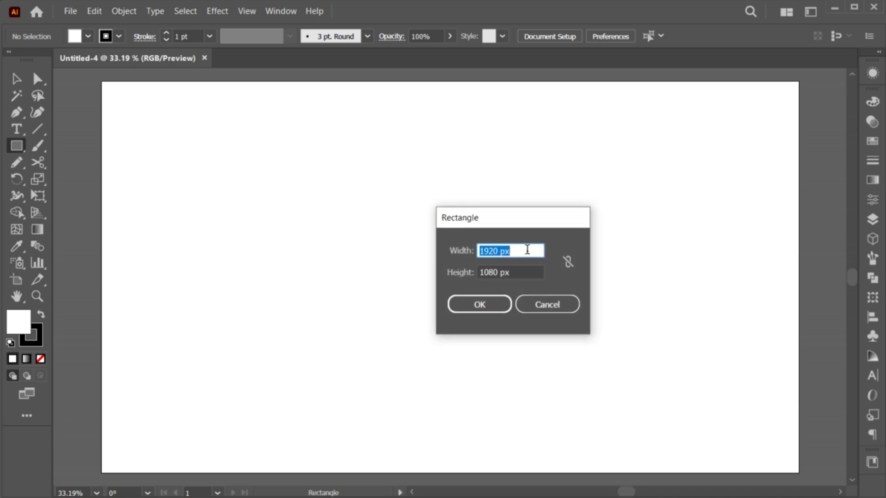
click(529, 250)
click(522, 272)
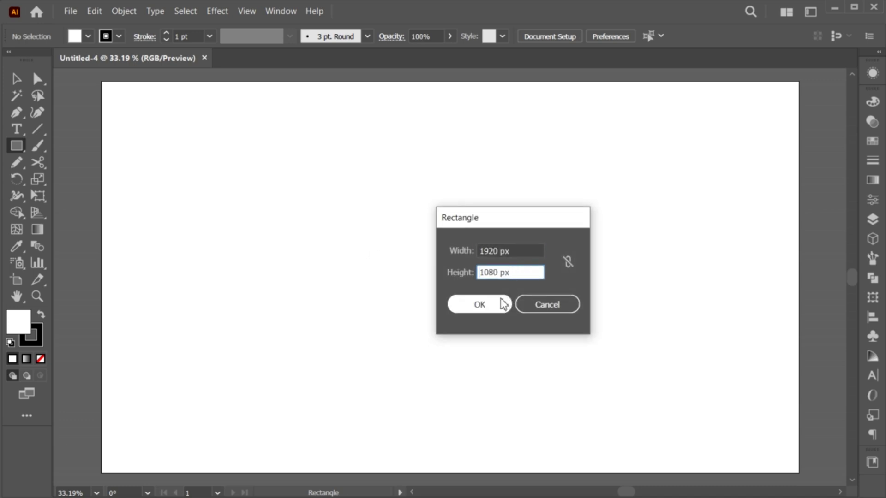
click(494, 304)
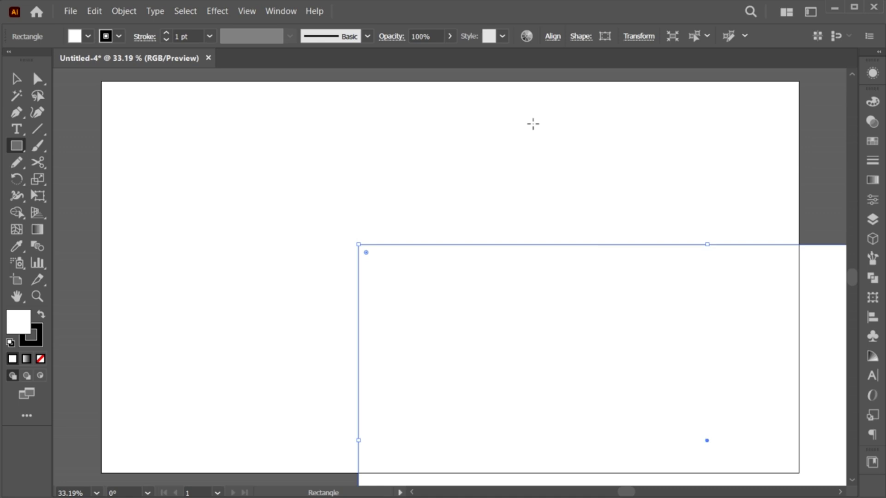
Align the rectangle to the artboard's horizontal and vertical centre
click(555, 40)
click(431, 76)
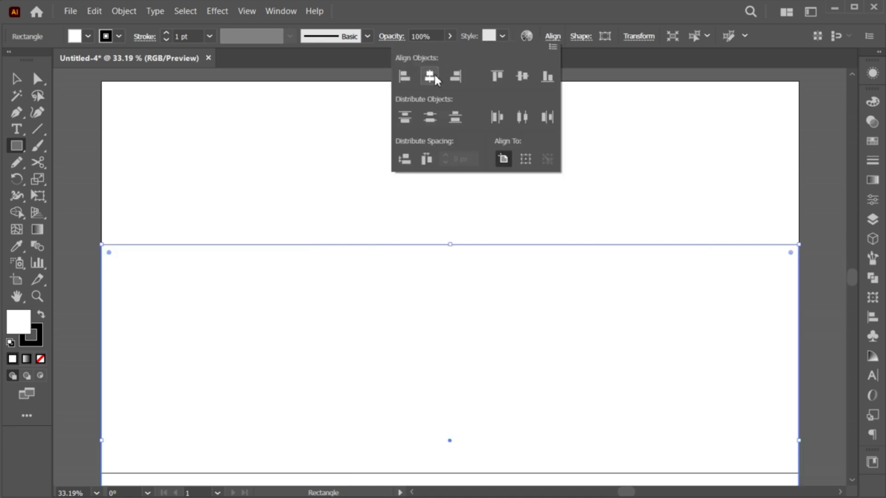
click(517, 79)
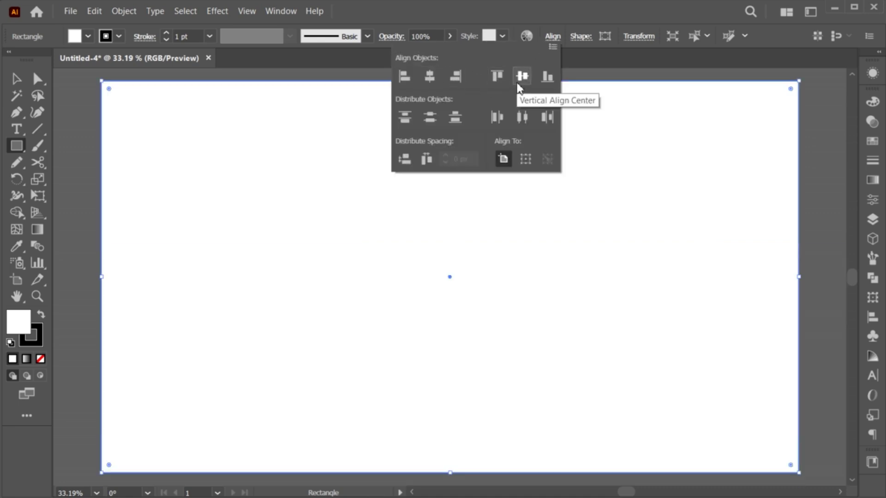
click(552, 37)
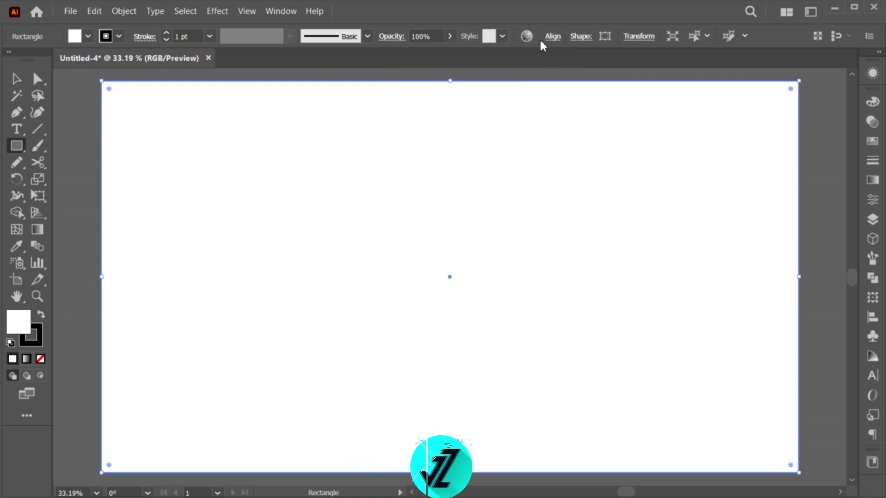
Give the rectangle no stroke and a solid black 000000 fill
key(v)
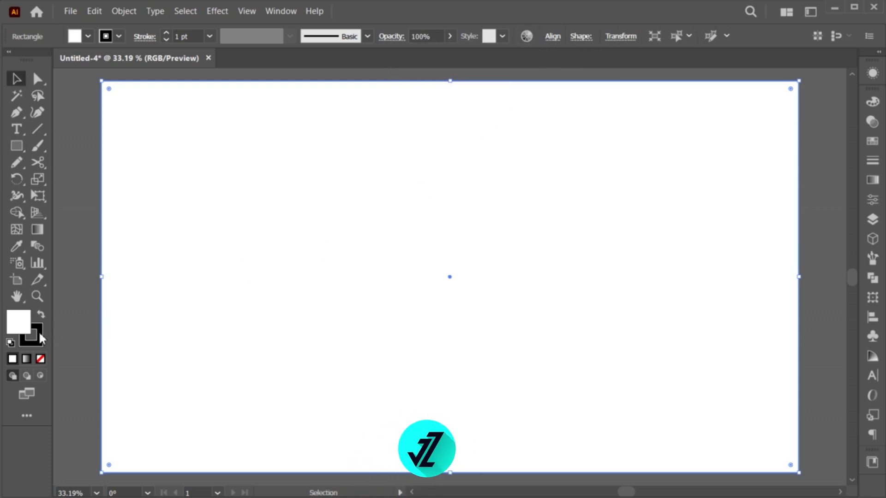
click(40, 359)
click(14, 326)
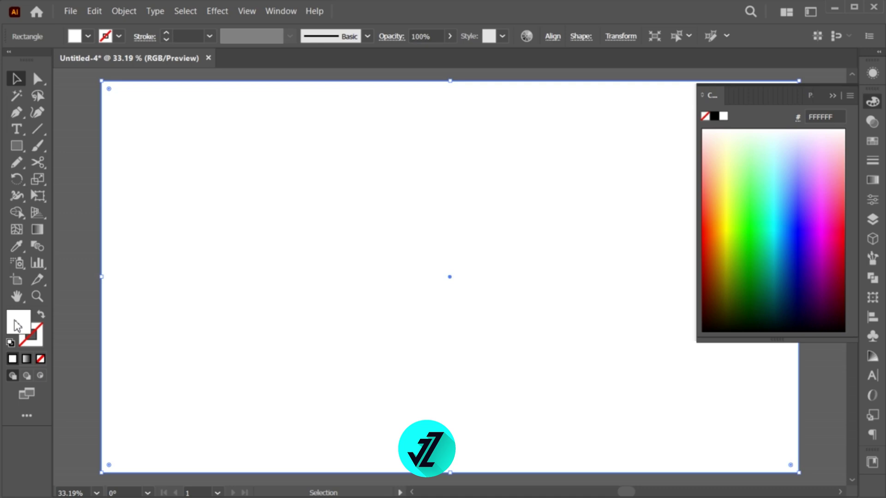
double_click(17, 327)
drag(170, 316, 148, 344)
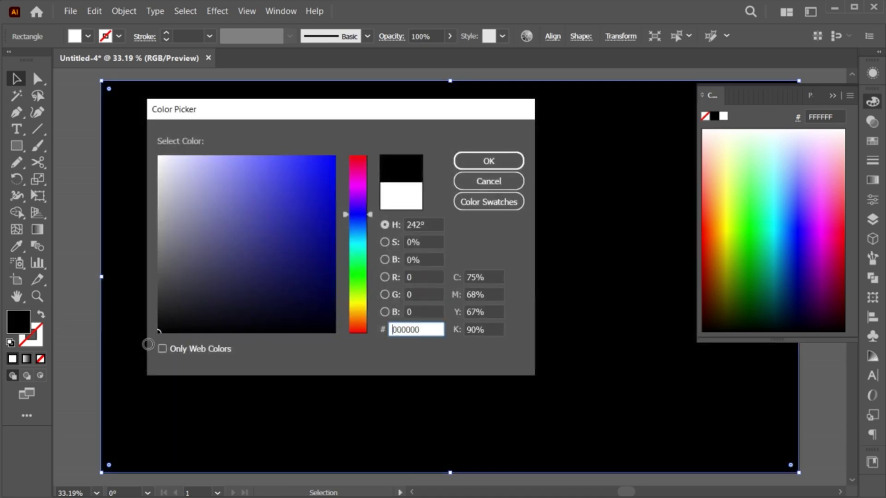
click(489, 161)
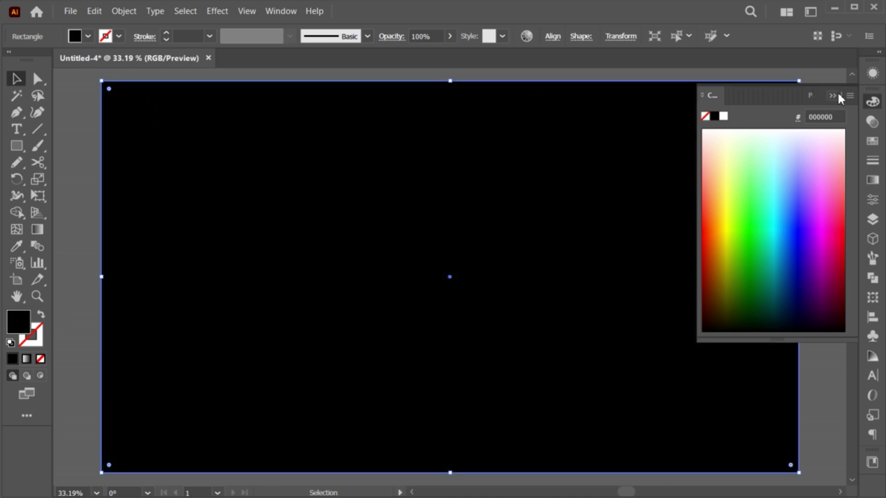
click(838, 95)
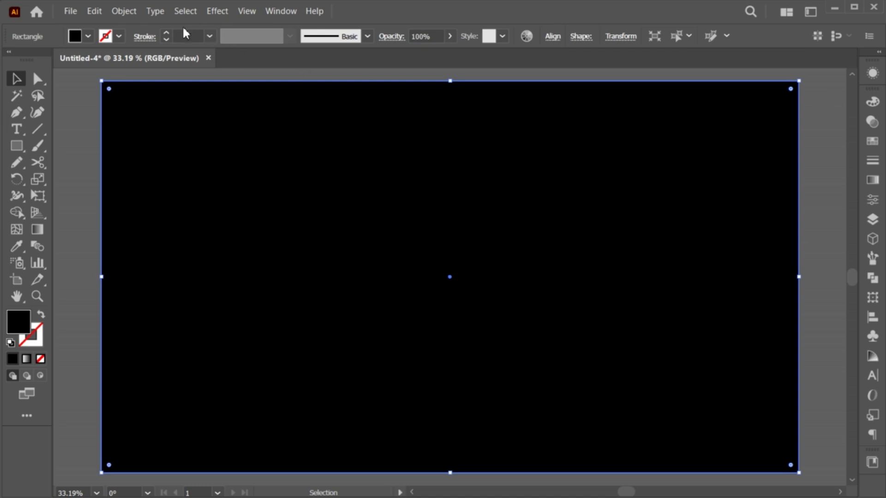
Lock the black background rectangle with Object > Lock > Selection
click(124, 11)
mouse_move(248, 110)
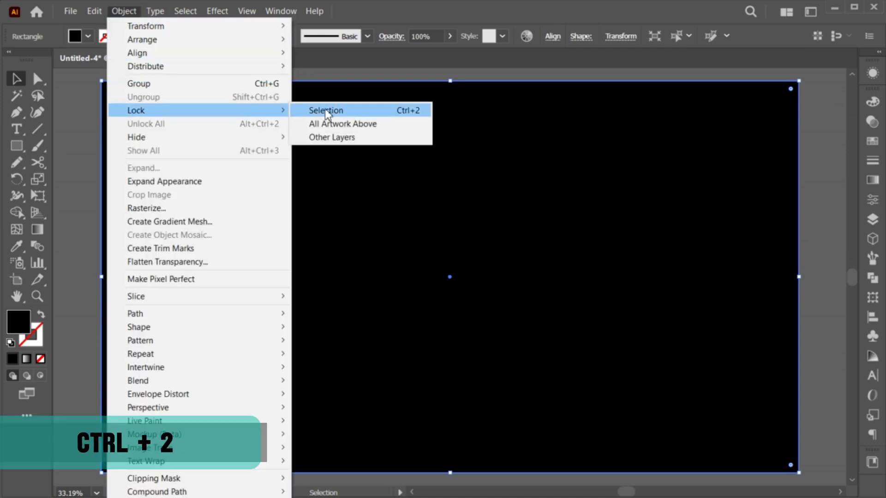
click(362, 112)
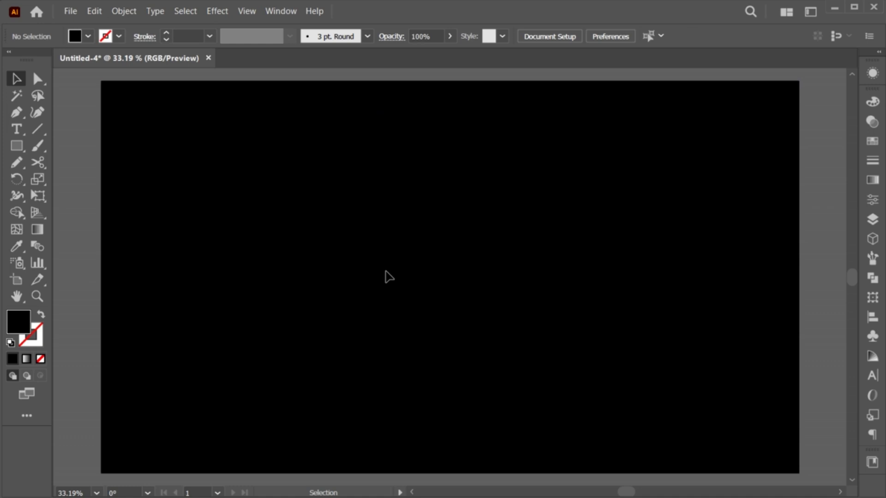
scroll(386, 271, up, 1)
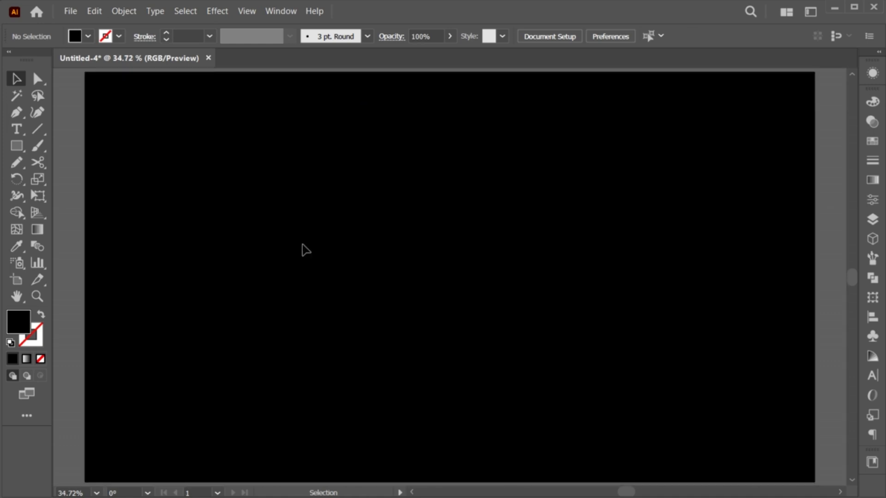
Type the word 'neon' on the artboard and scale the text up
click(17, 130)
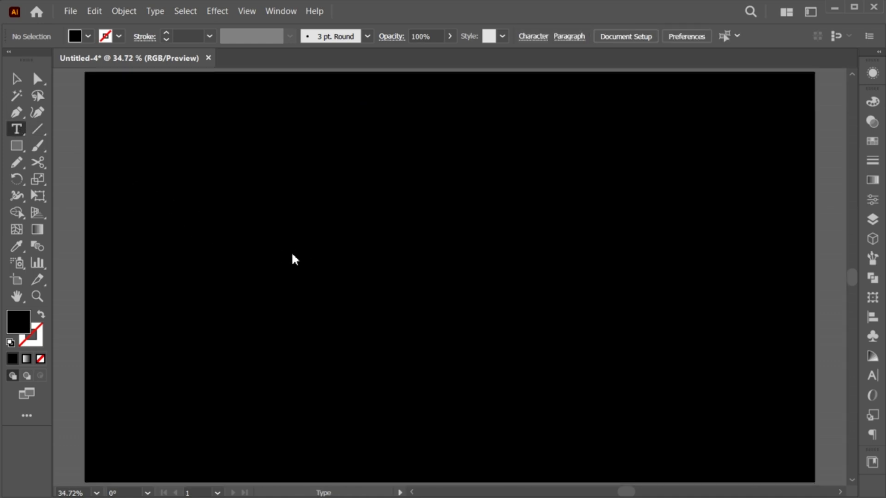
click(340, 261)
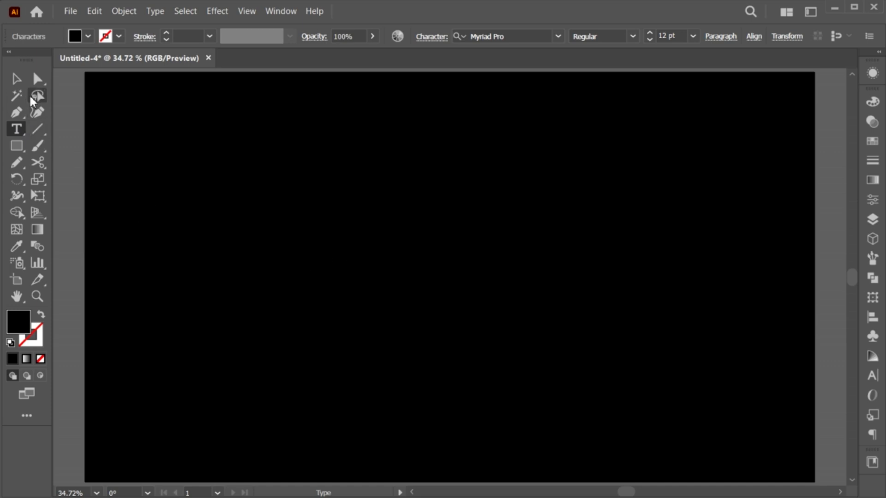
click(17, 79)
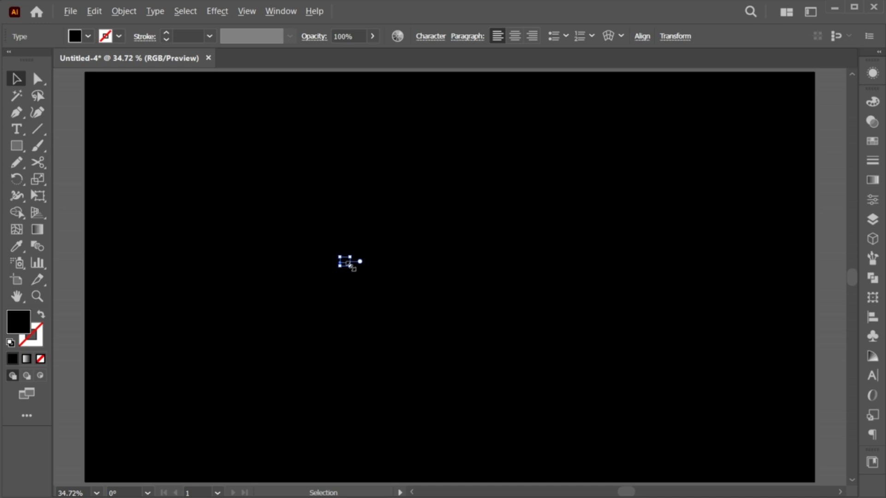
drag(349, 266, 484, 368)
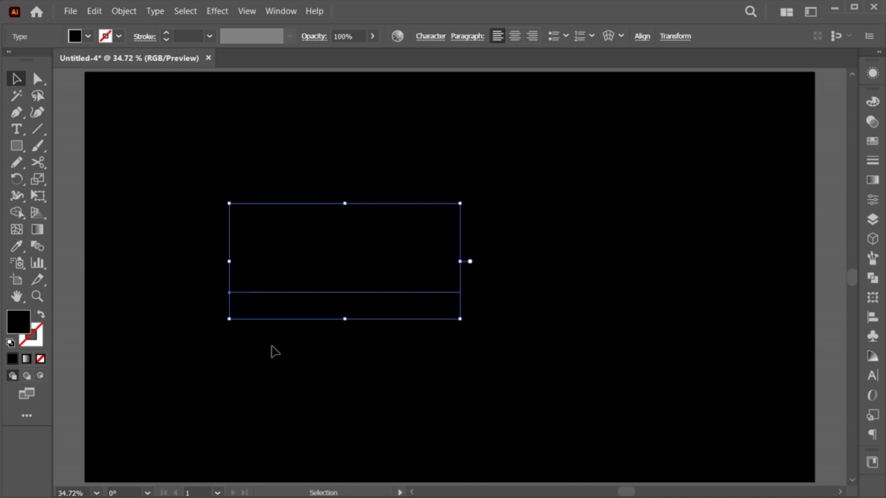
Fill the text white (FFFFFF), enlarge it further, and move it toward the centre
double_click(20, 322)
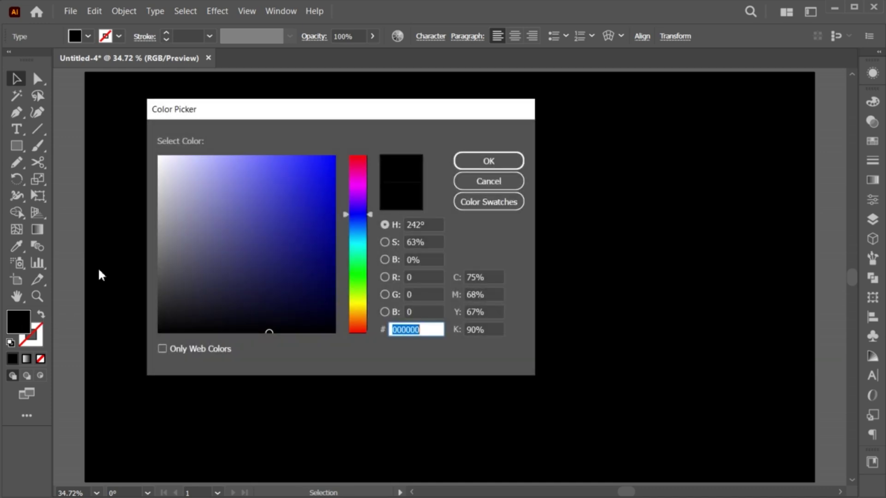
drag(159, 185, 158, 156)
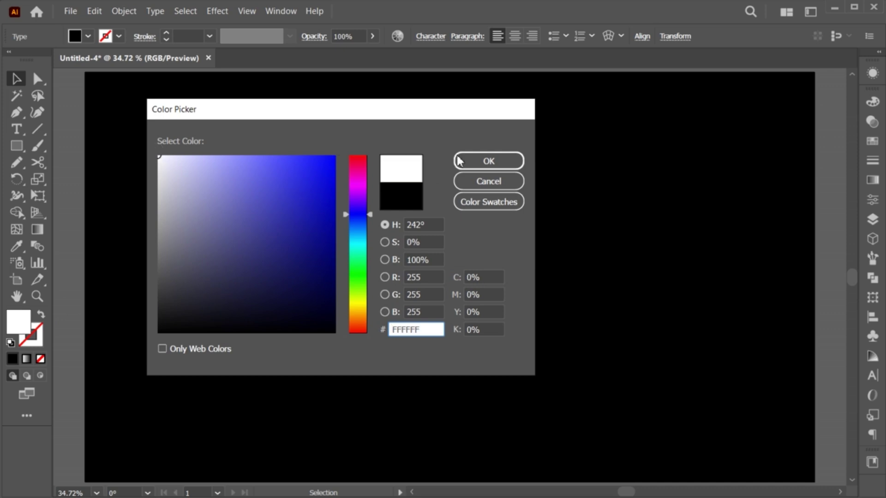
click(483, 159)
drag(463, 259, 510, 284)
drag(405, 249, 500, 245)
Change the text's font to the Regista script font
double_click(498, 243)
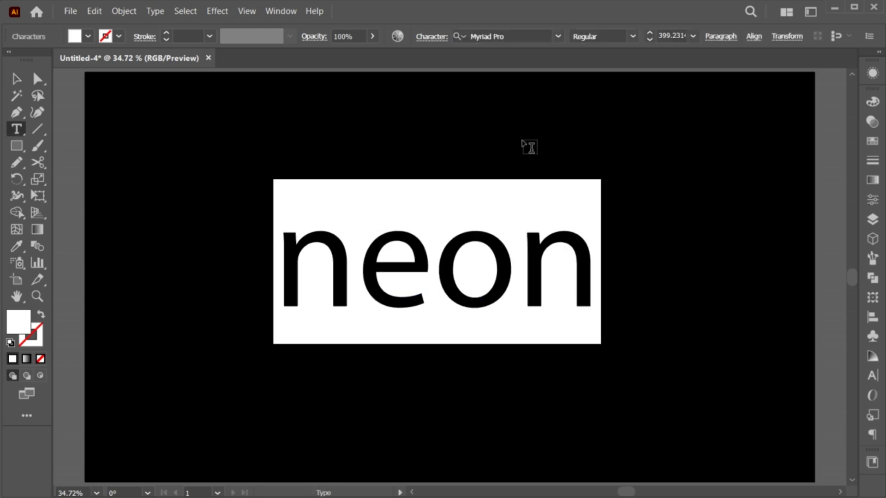
click(516, 37)
text(regis)
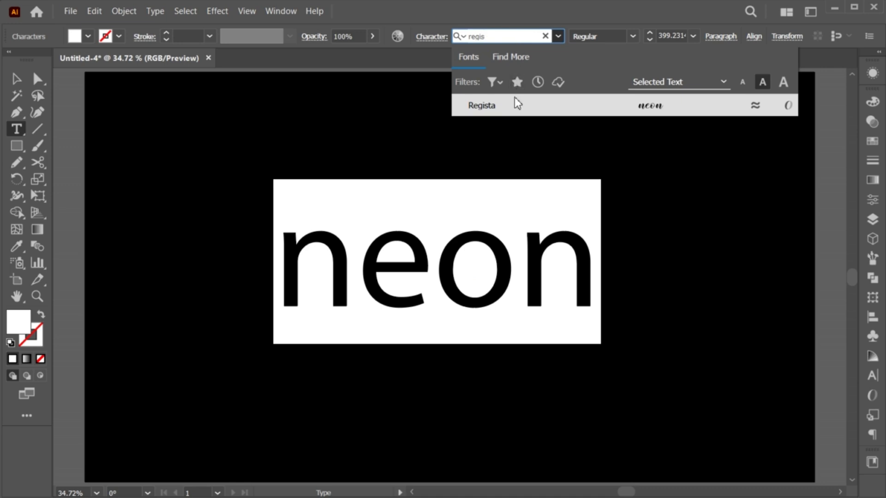
click(514, 103)
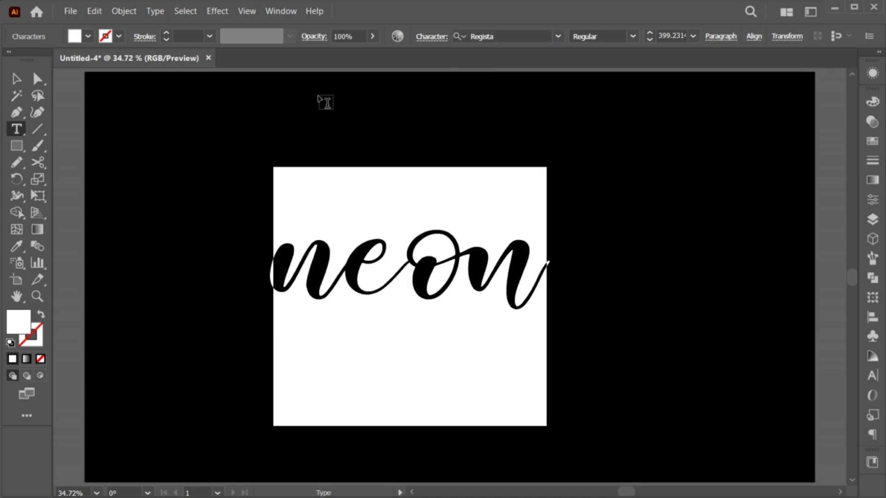
click(14, 81)
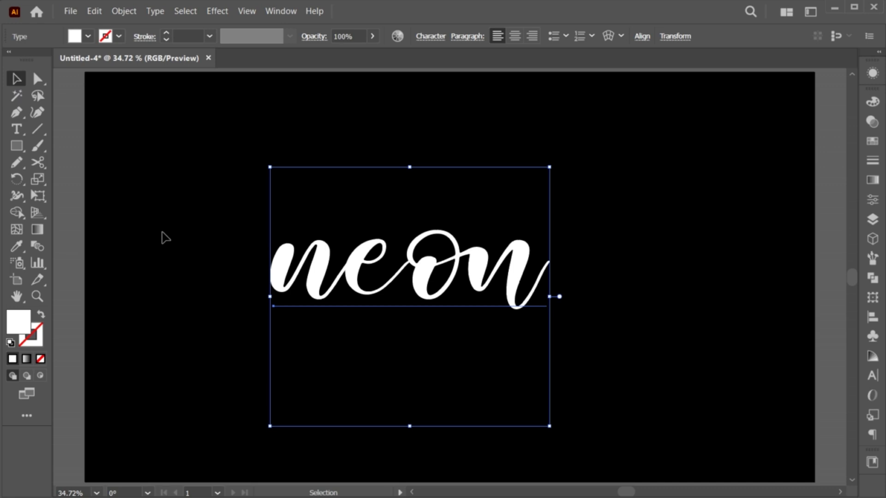
Apply Title Case so it reads 'Neon', then enlarge and nudge it right and down
click(155, 11)
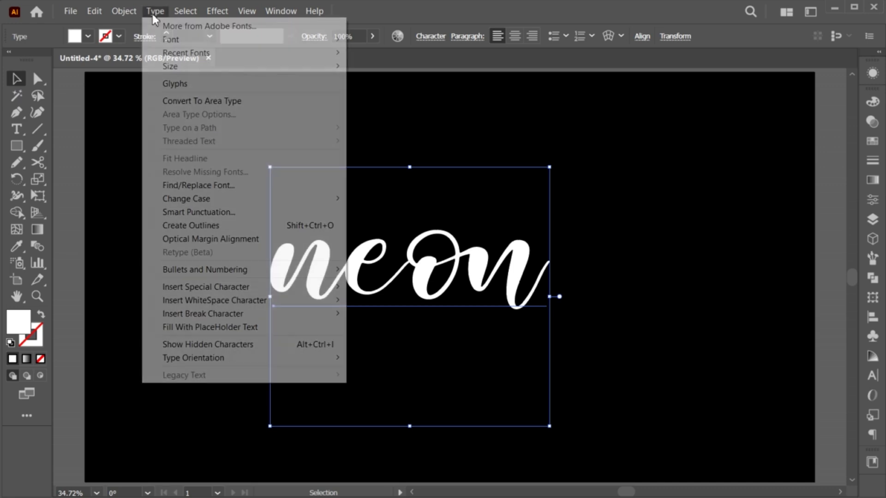
mouse_move(283, 200)
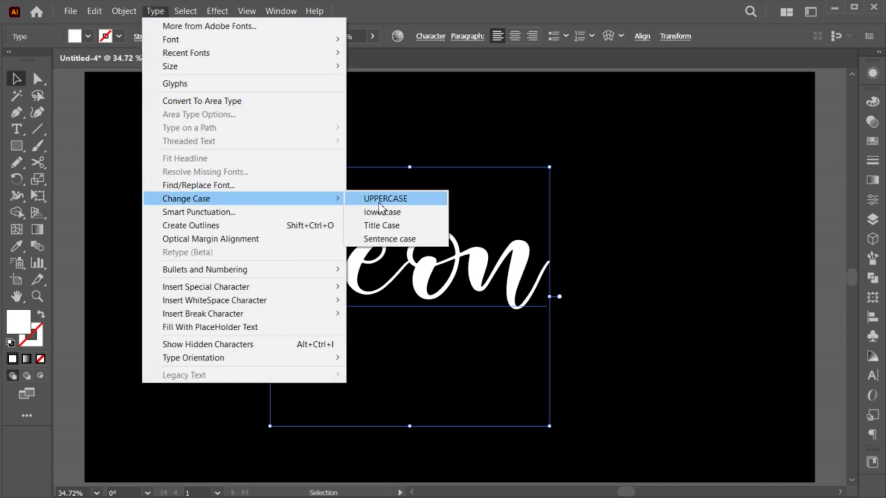
click(382, 226)
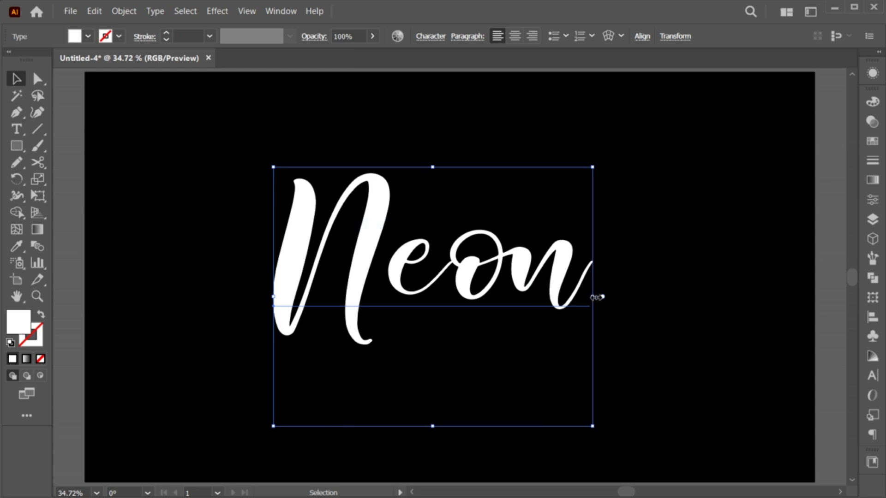
drag(596, 298, 614, 298)
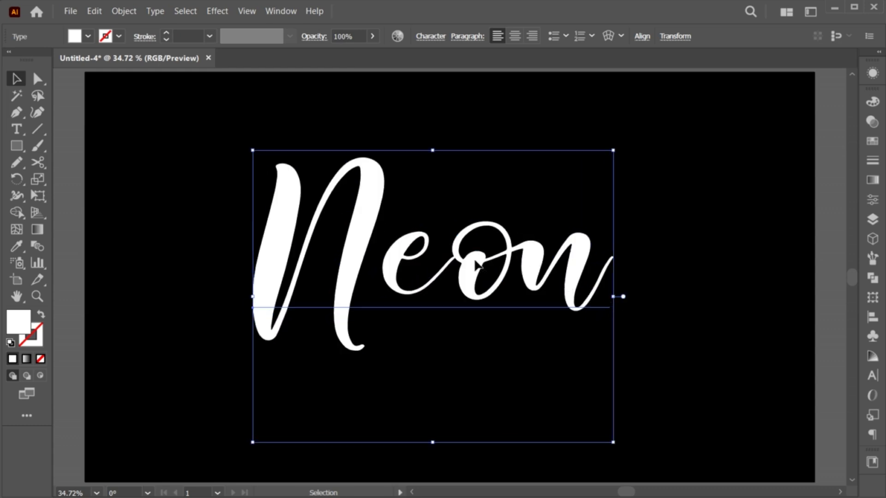
drag(477, 262, 504, 273)
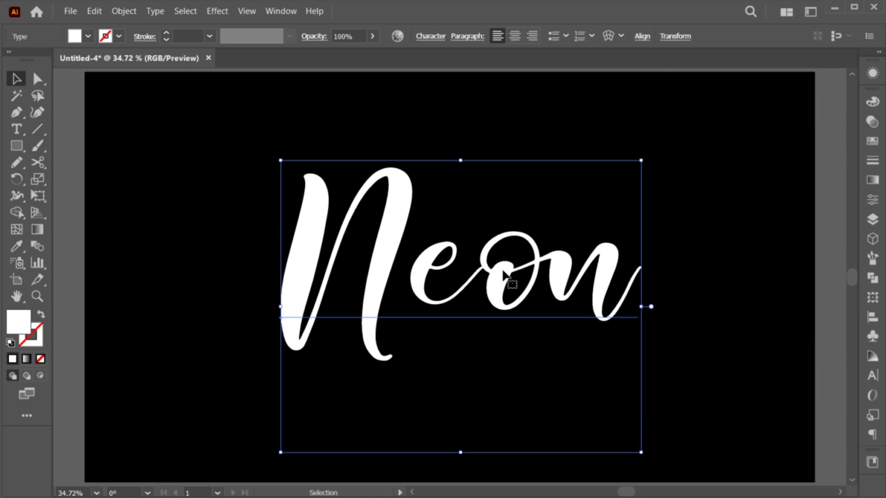
Remove the Neon text's fill and open the Appearance panel, moving it further left
click(43, 360)
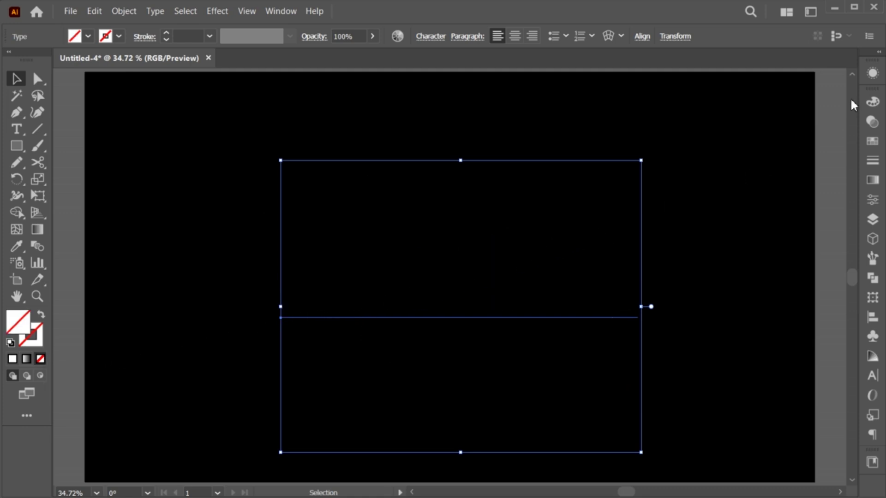
click(873, 73)
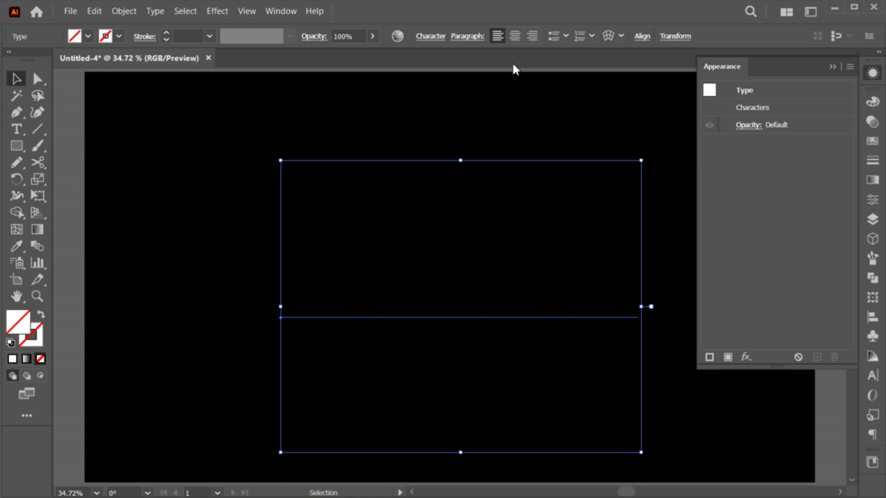
click(286, 12)
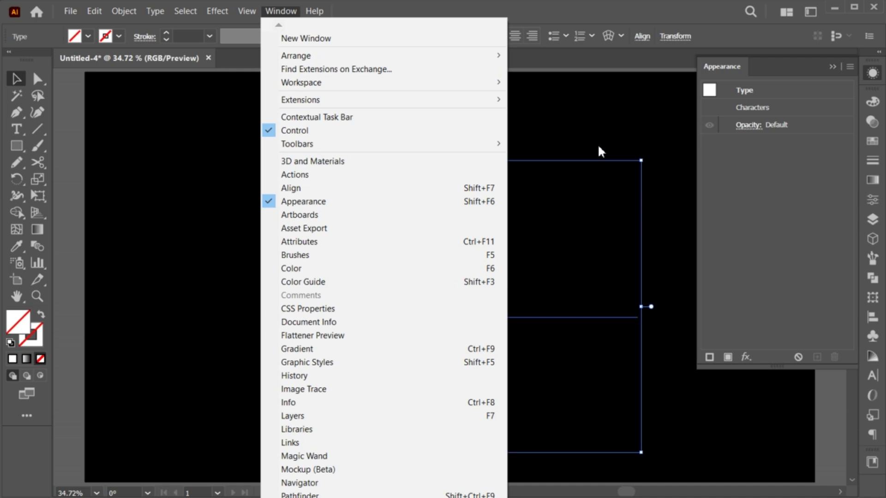
click(725, 65)
drag(725, 66, 670, 67)
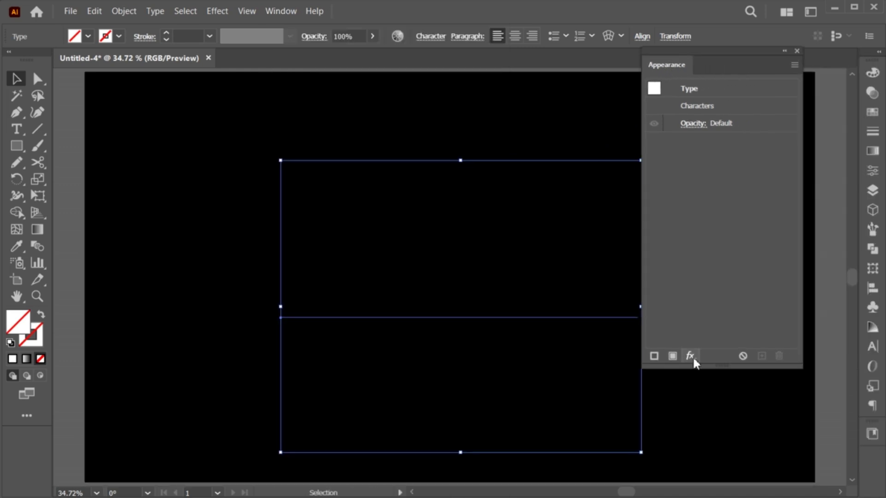
Add a new white fill to the Neon text and save white as a global swatch
click(672, 357)
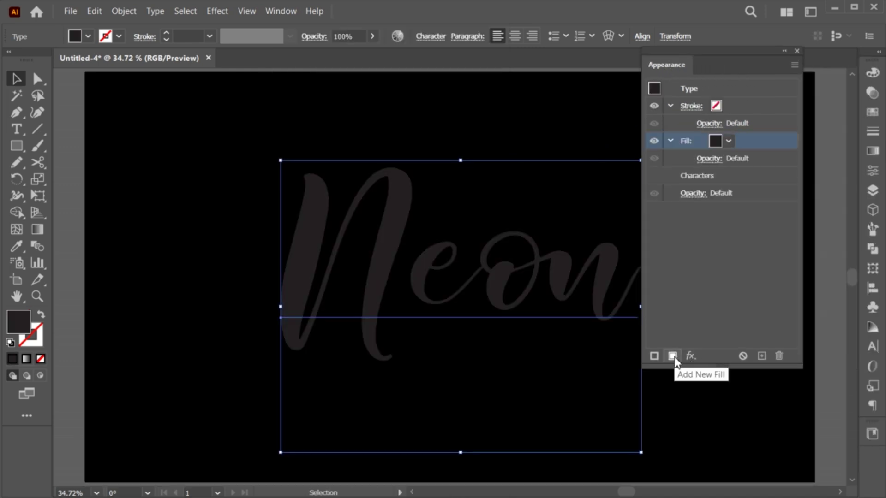
click(728, 141)
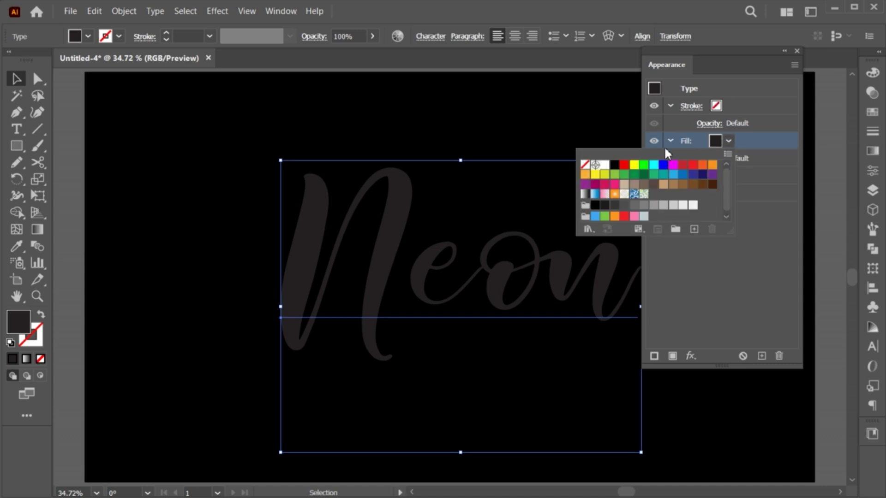
click(606, 165)
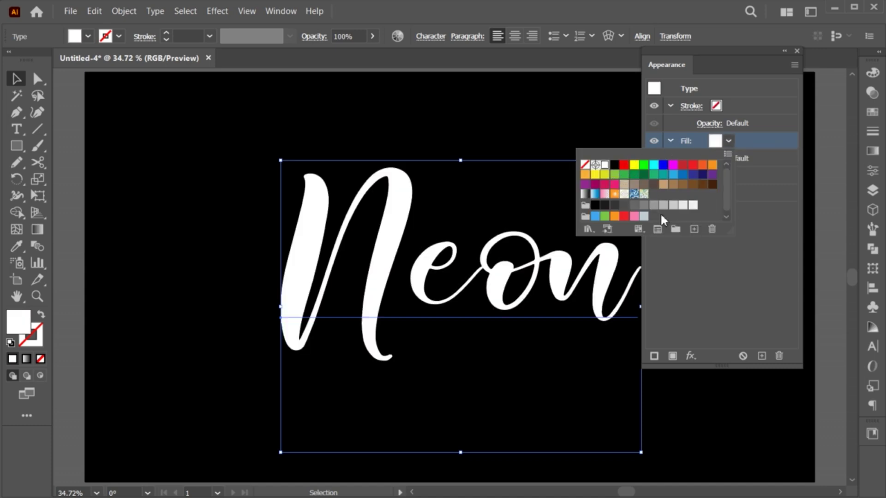
click(694, 230)
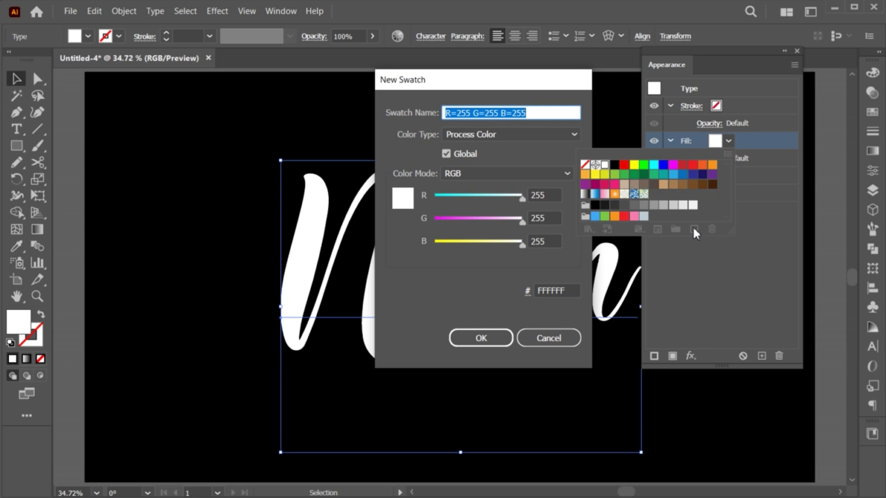
click(446, 154)
click(446, 154)
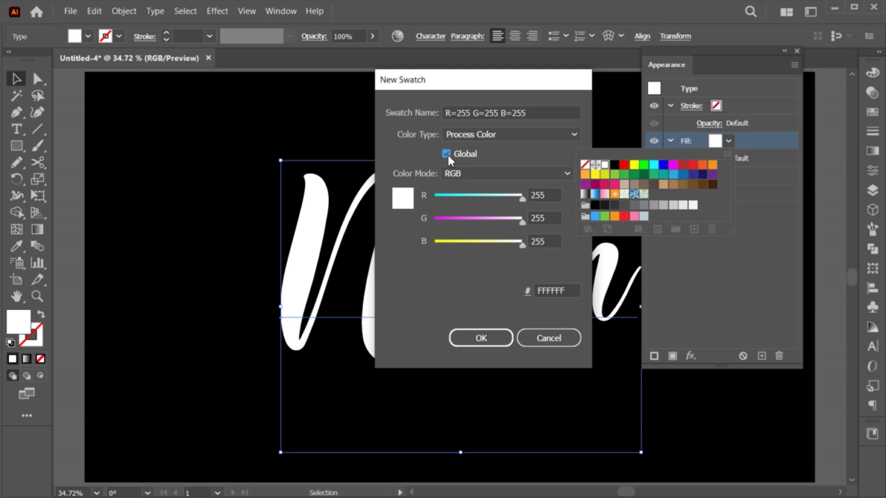
click(480, 332)
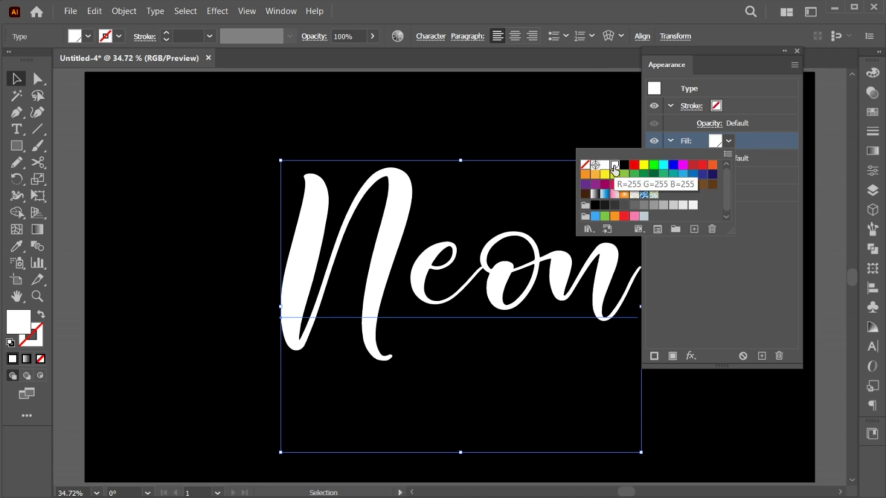
click(756, 140)
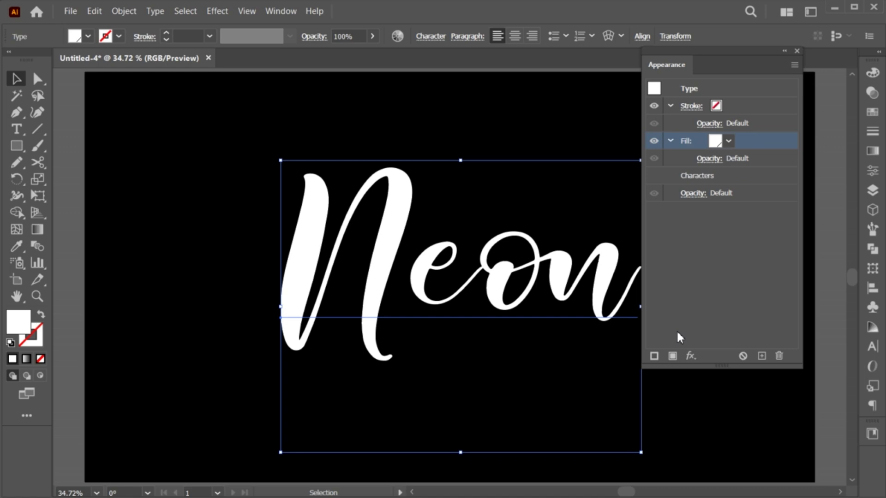
Add a Gaussian Blur to the white fill, duplicate it, and set the top copy's radius to 3 px
click(690, 358)
mouse_move(757, 252)
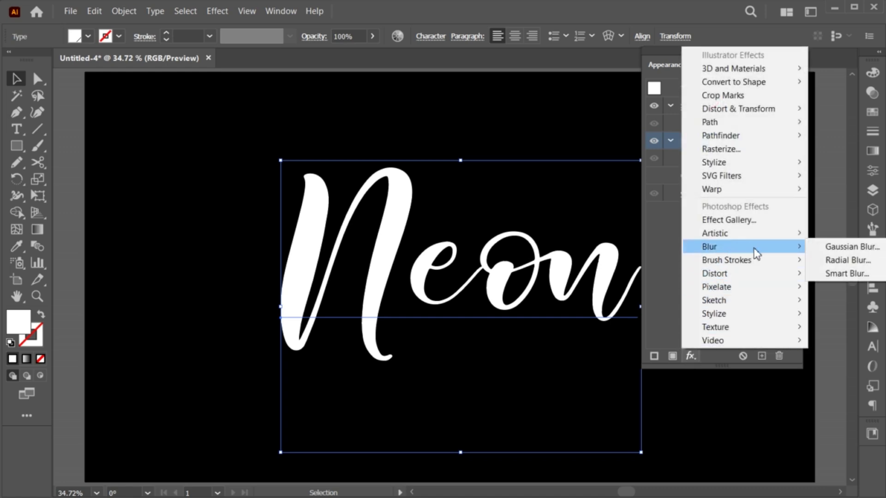
click(826, 249)
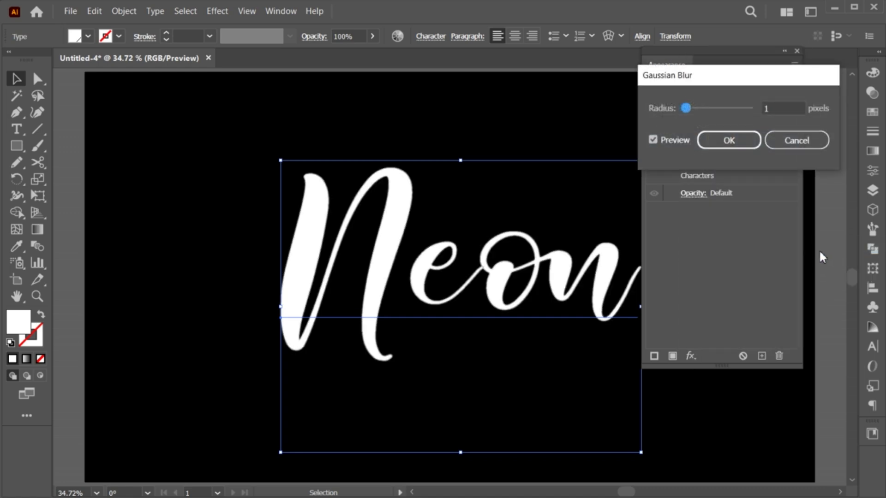
click(778, 114)
click(740, 136)
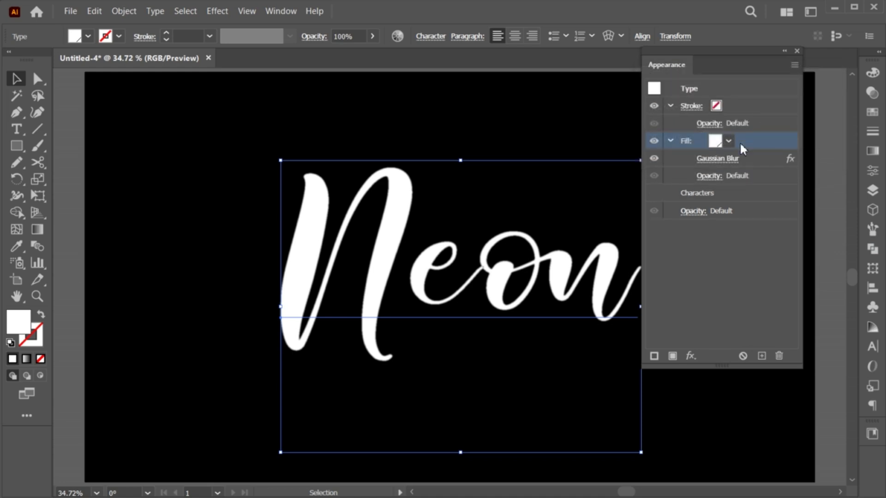
drag(741, 145, 740, 131)
click(732, 158)
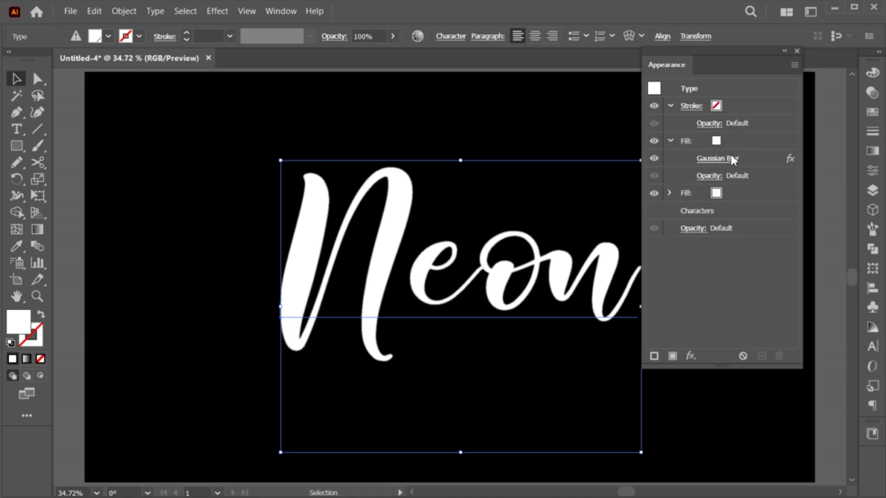
click(759, 107)
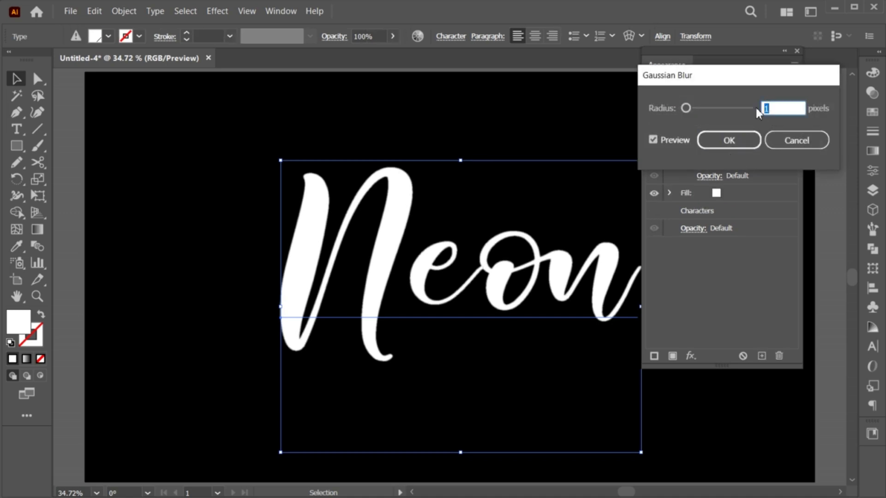
click(746, 140)
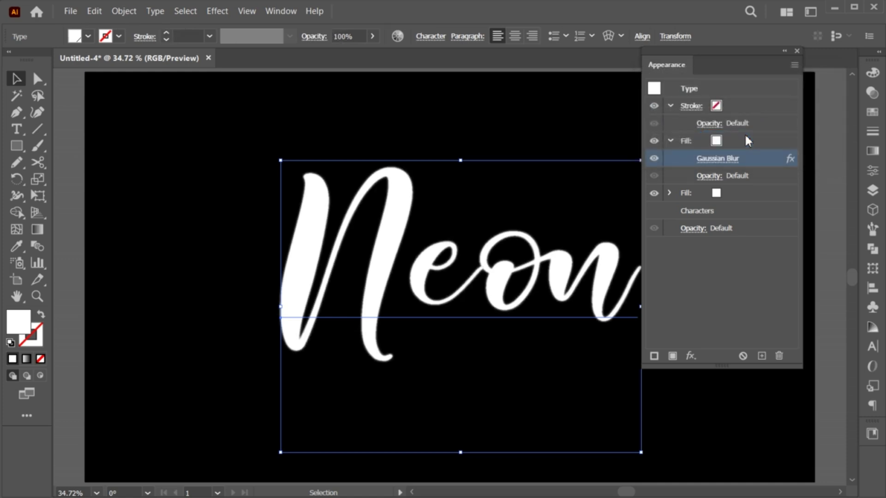
Duplicate the blurred fill twice more, giving the copies blur radii of 10 and 25 pixels
click(745, 141)
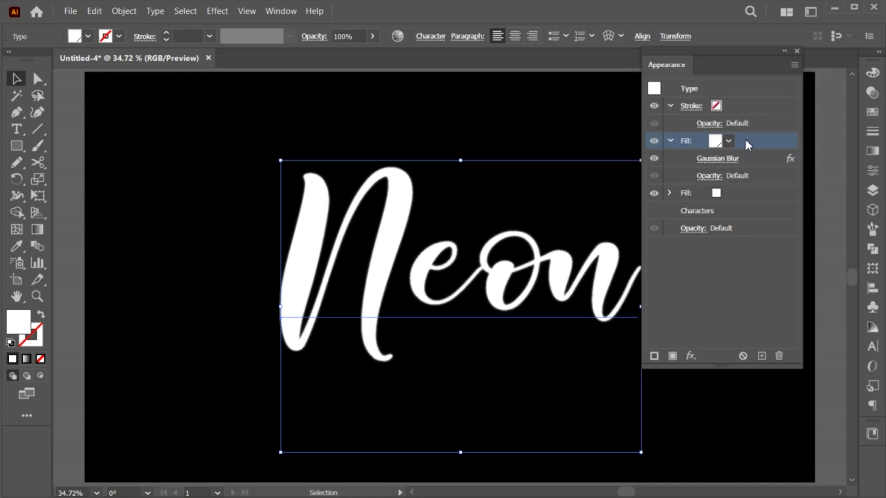
key(ctrl+/)
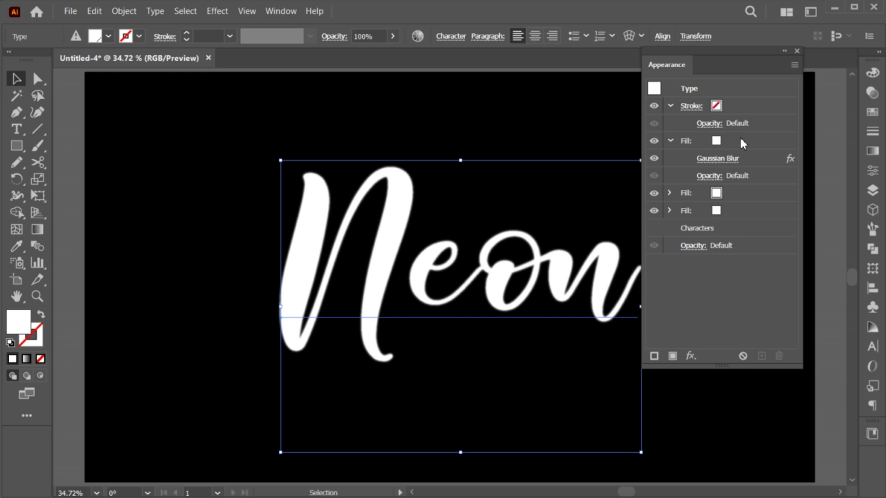
click(728, 161)
double_click(763, 108)
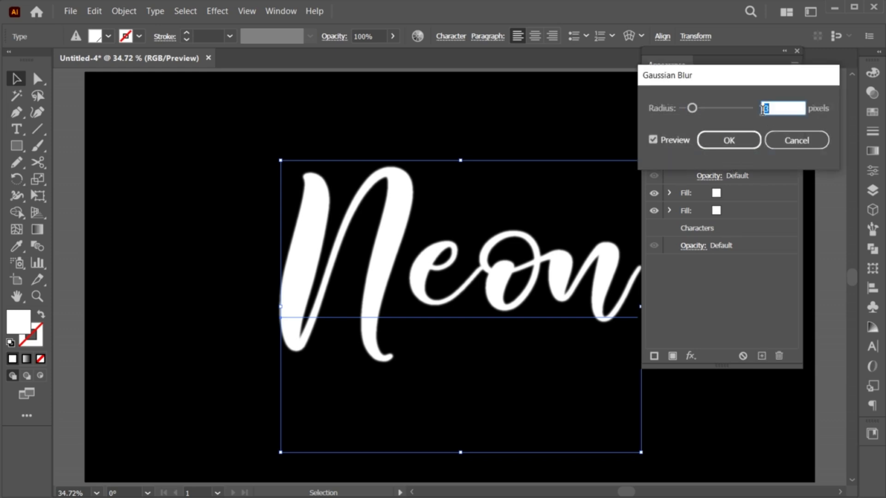
text(10)
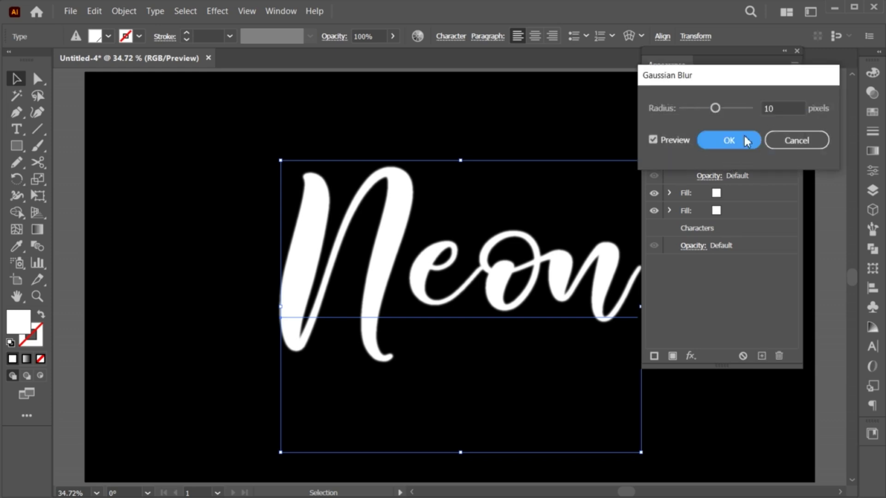
click(743, 137)
click(741, 141)
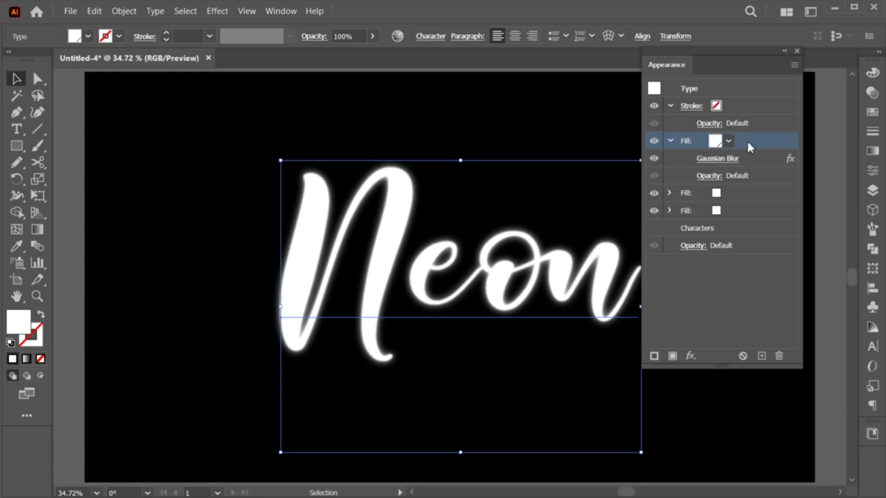
drag(747, 140, 744, 129)
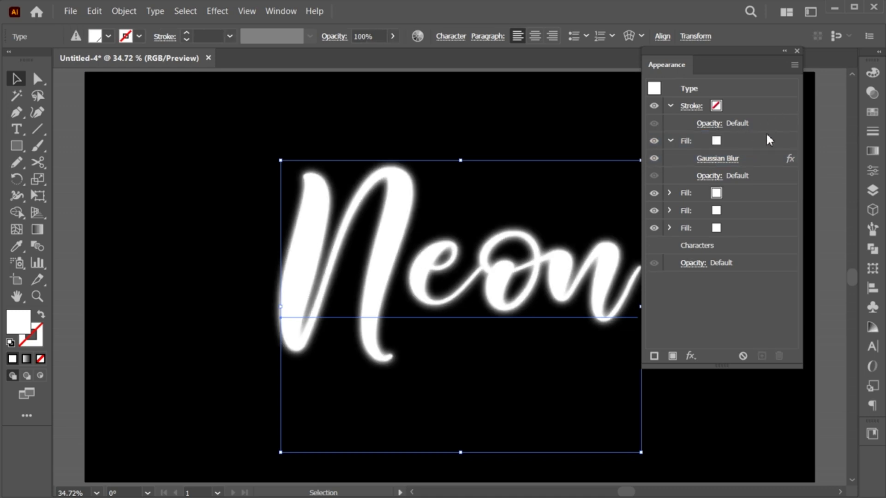
click(733, 159)
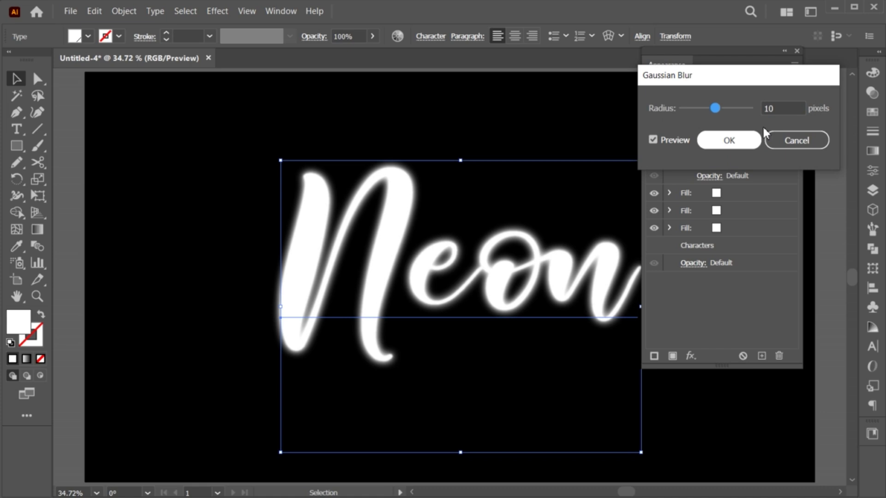
drag(779, 108, 756, 109)
text(25)
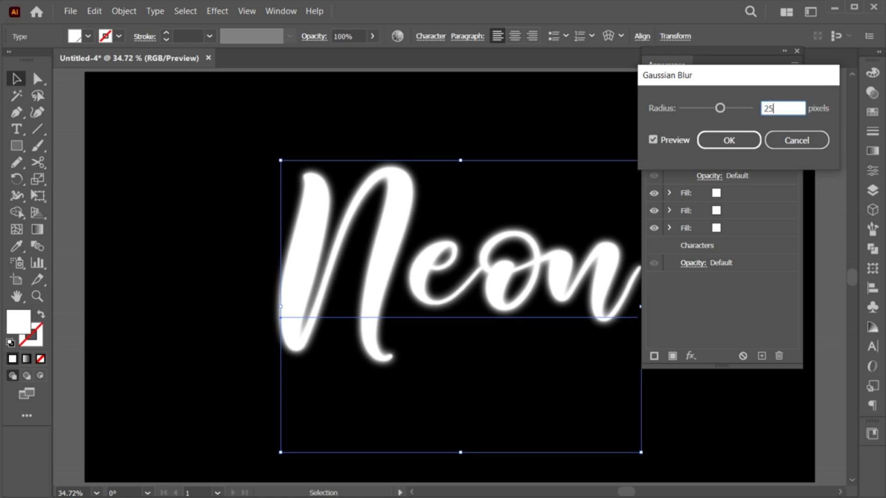
click(740, 139)
Duplicate the top fill once more and set its Gaussian Blur radius to 50 pixels
click(745, 140)
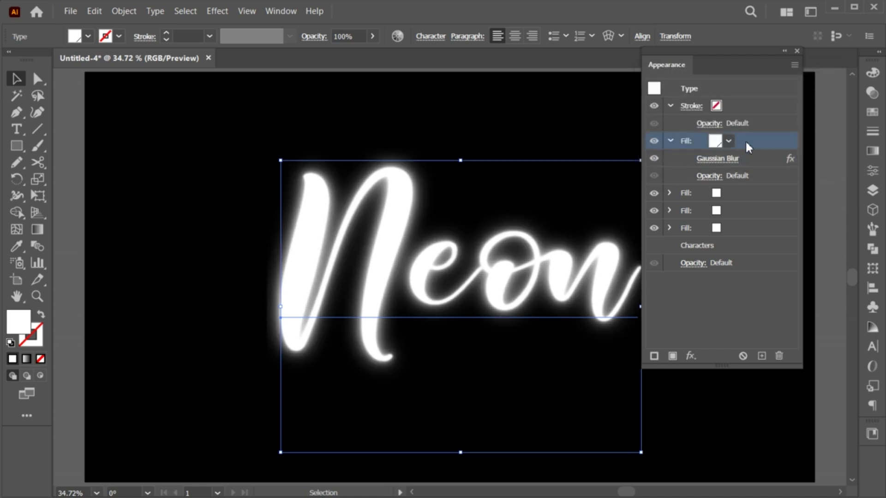
key(ctrl+/)
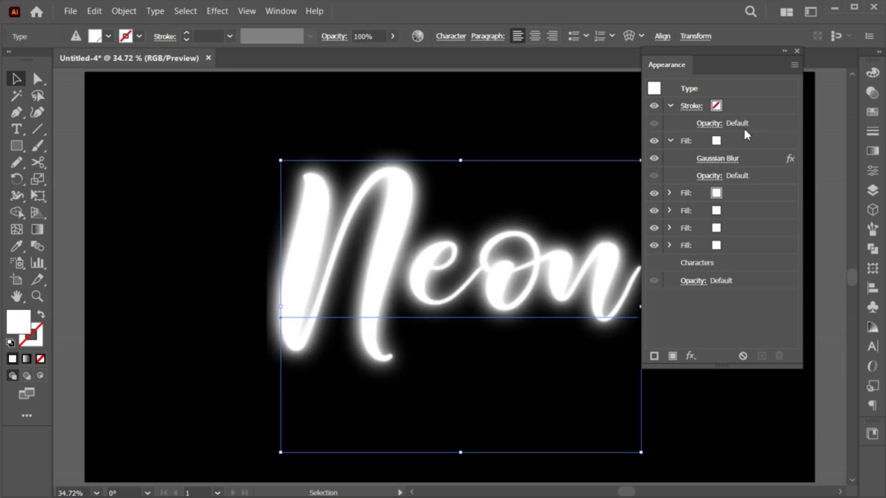
click(728, 153)
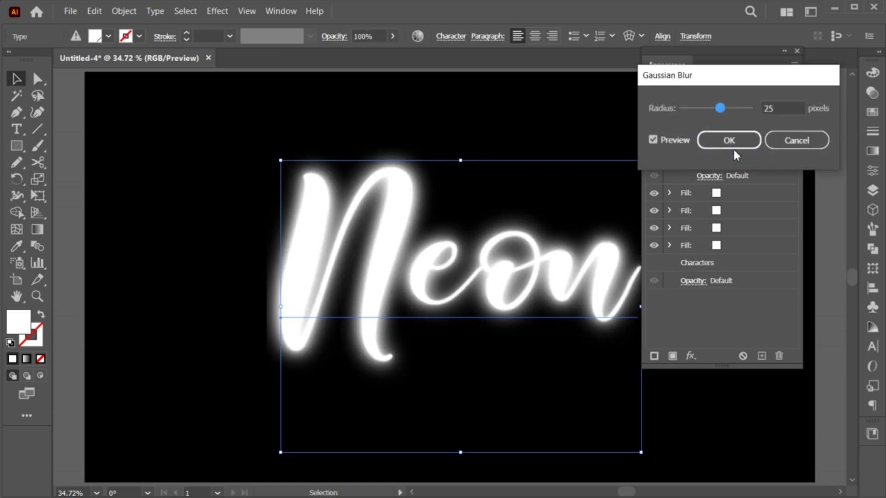
double_click(790, 108)
text(50)
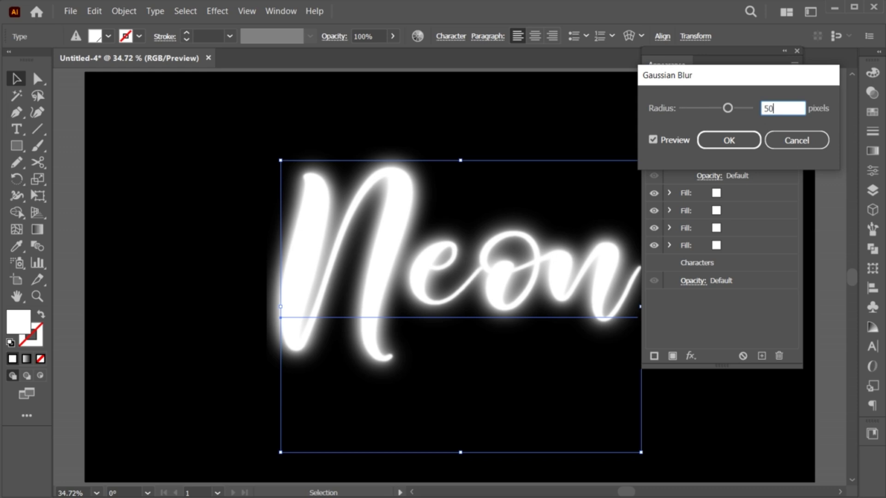
click(746, 137)
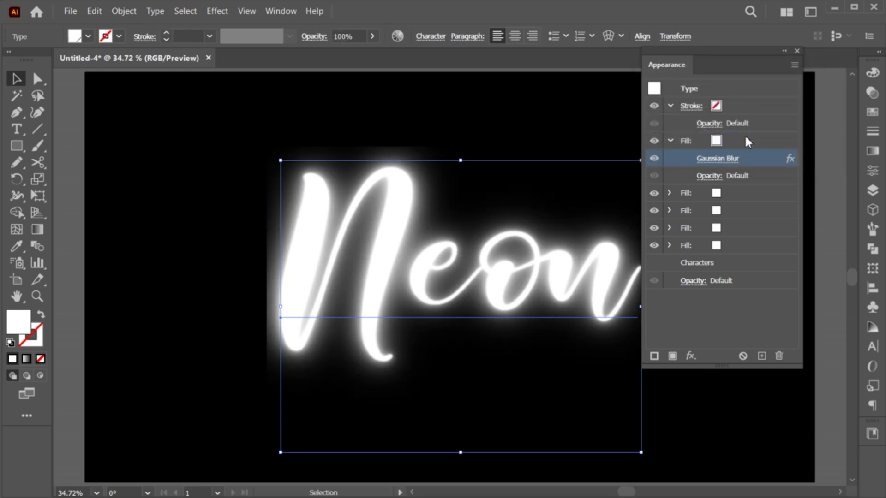
Edit the global white swatch to cyan 00FCFF by dropping red to 0, recolouring every Neon fill
click(714, 141)
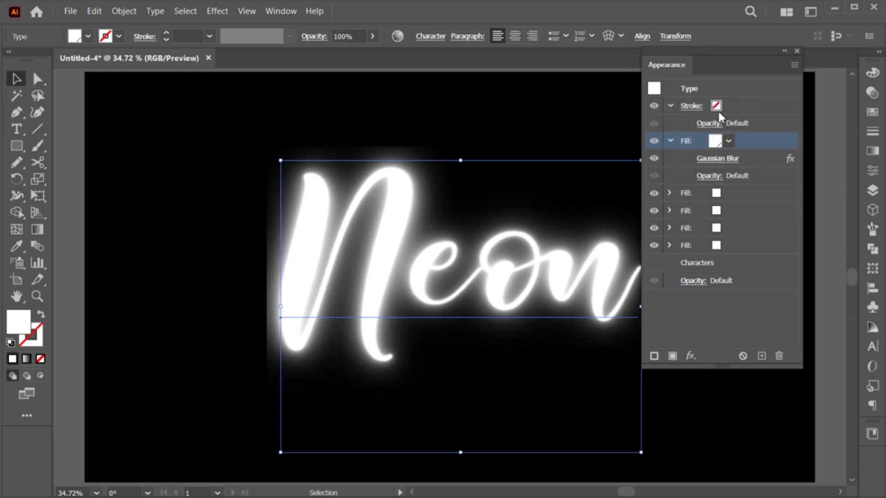
drag(722, 61, 753, 57)
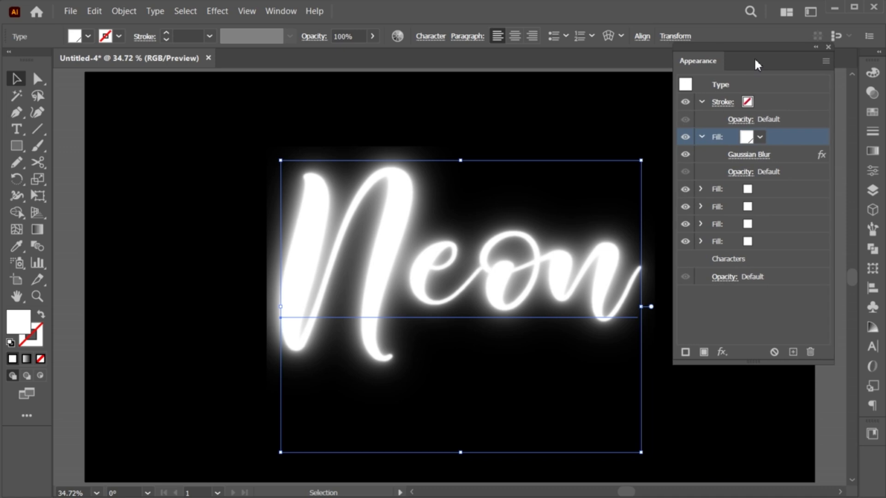
click(751, 141)
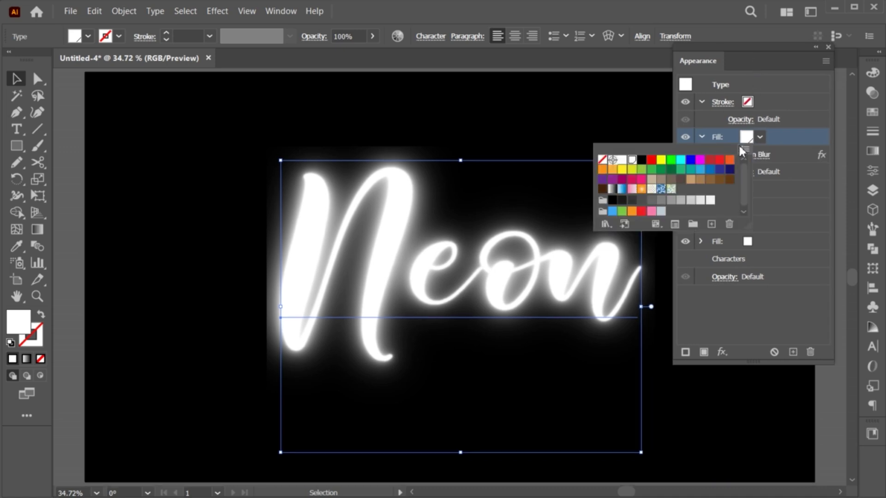
double_click(634, 162)
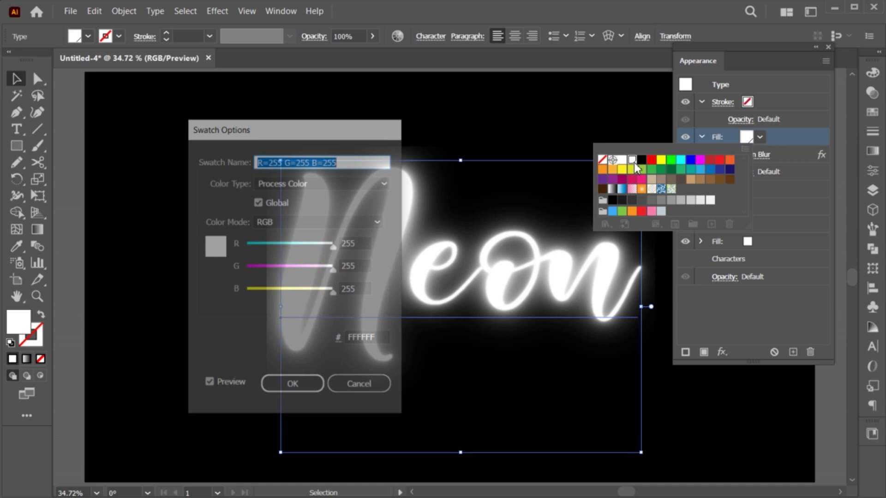
drag(325, 139, 269, 92)
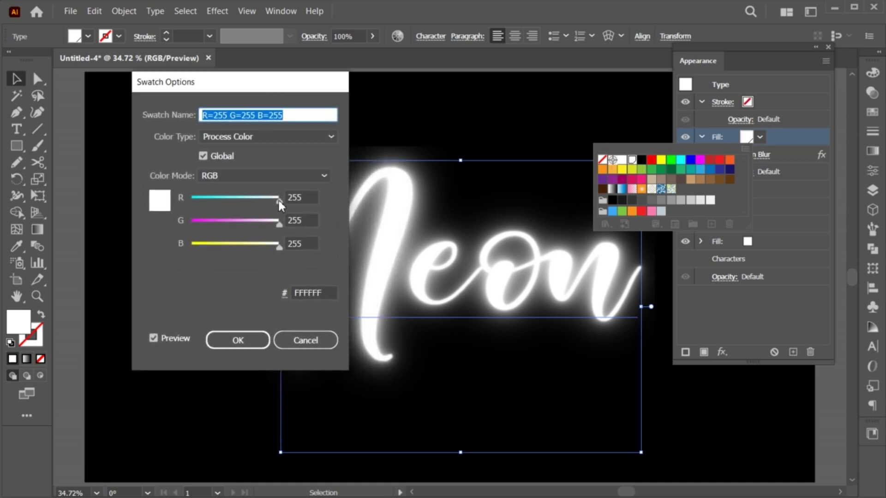
drag(278, 198, 188, 196)
click(305, 219)
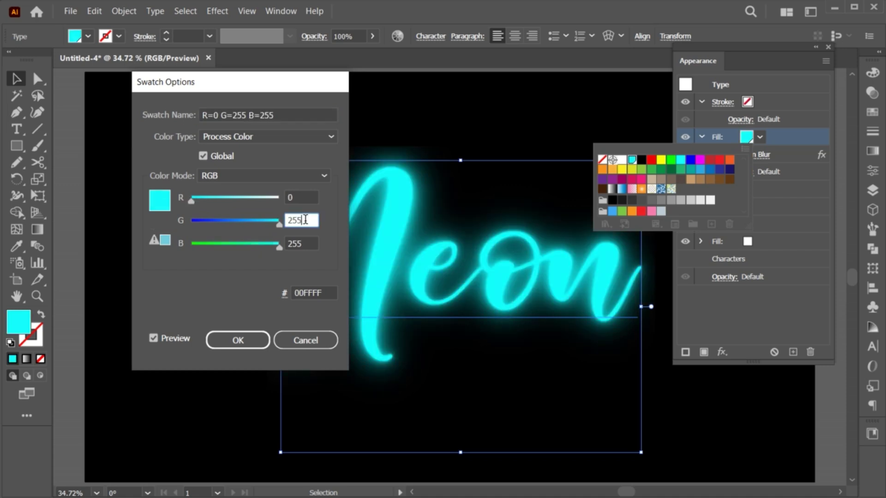
key(Down)
key(Down)
click(238, 340)
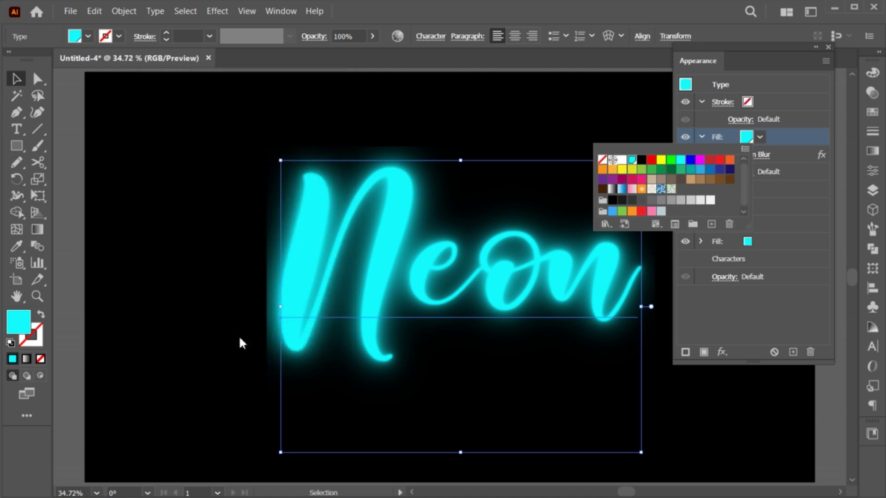
click(762, 134)
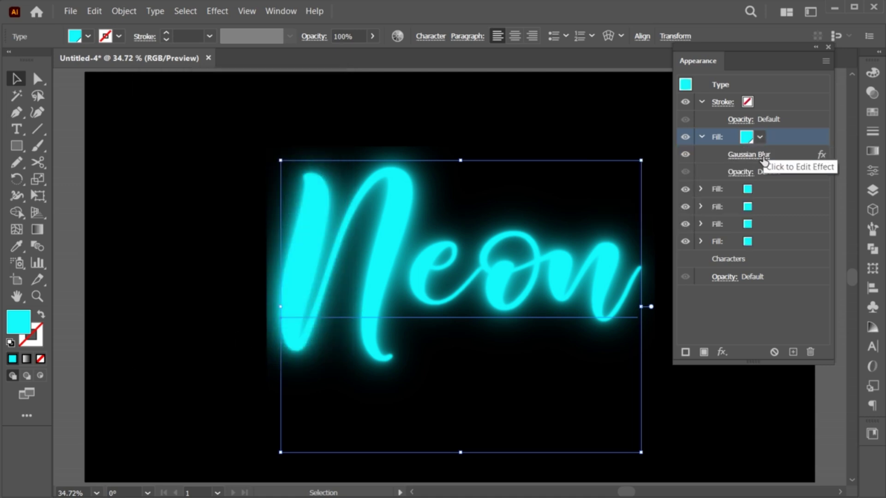
Set Document Raster Effects Settings to High (300 ppi) resolution with 300 px added around objects
click(261, 268)
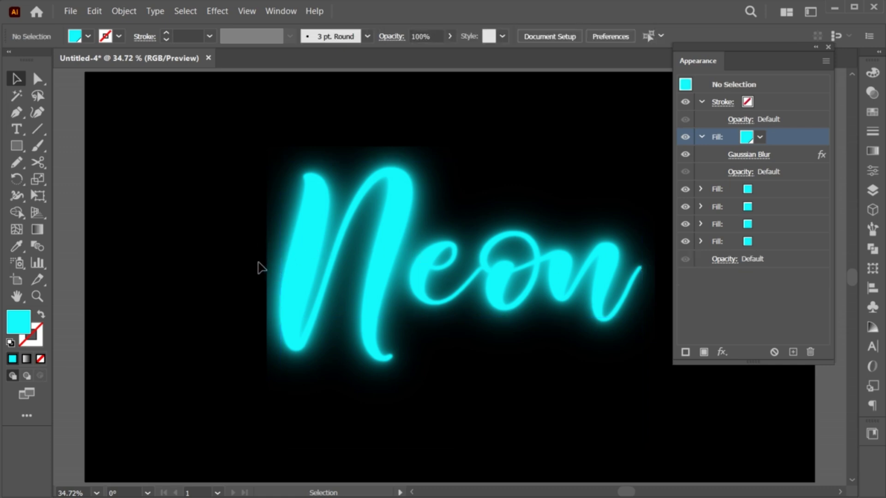
click(310, 258)
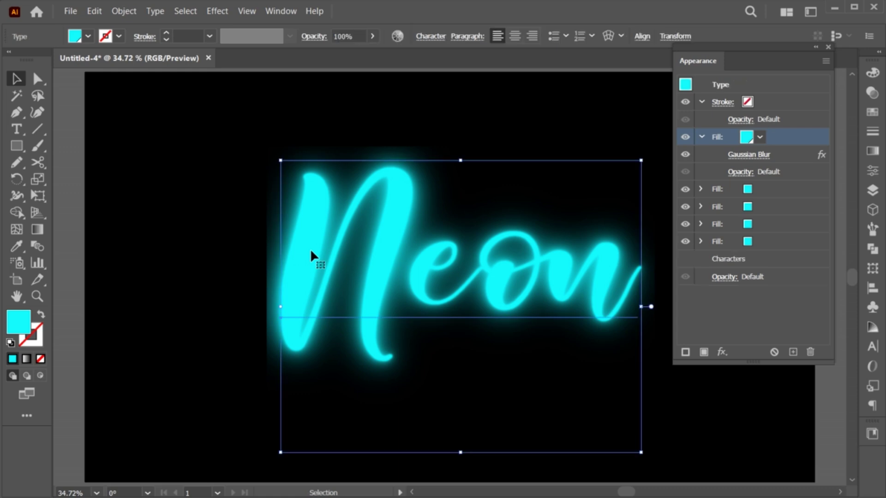
click(216, 11)
click(233, 59)
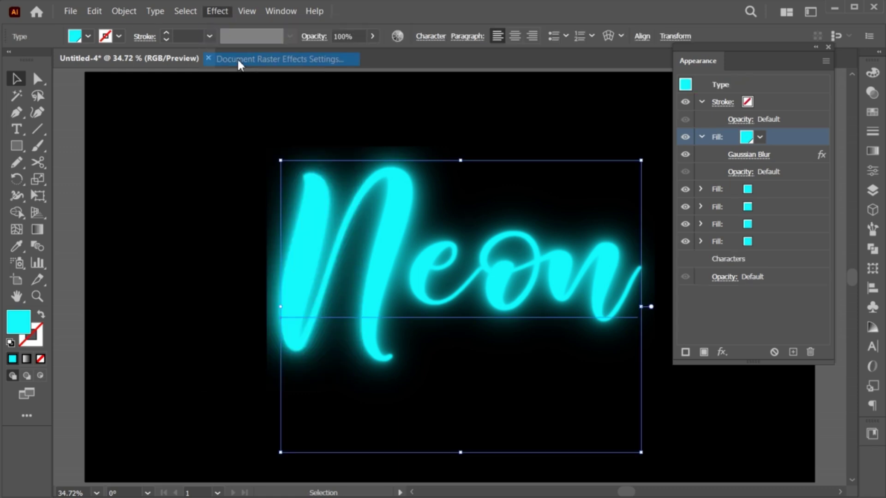
drag(558, 138, 516, 60)
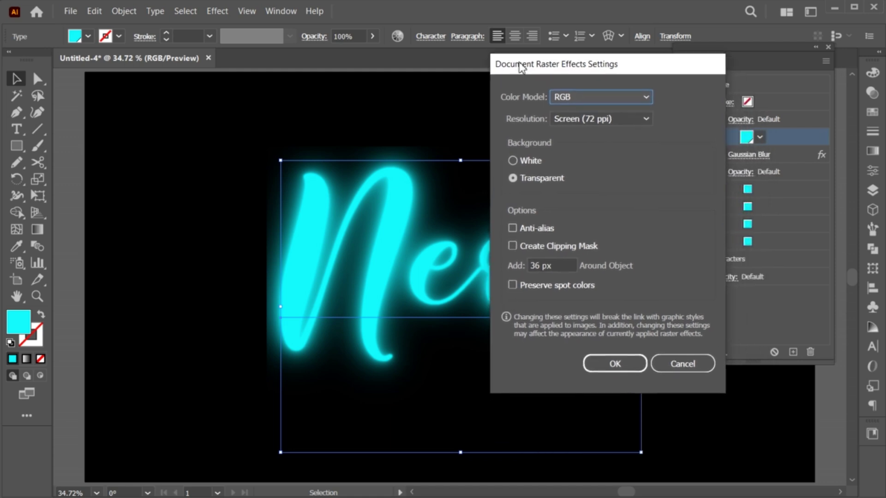
click(572, 118)
click(586, 165)
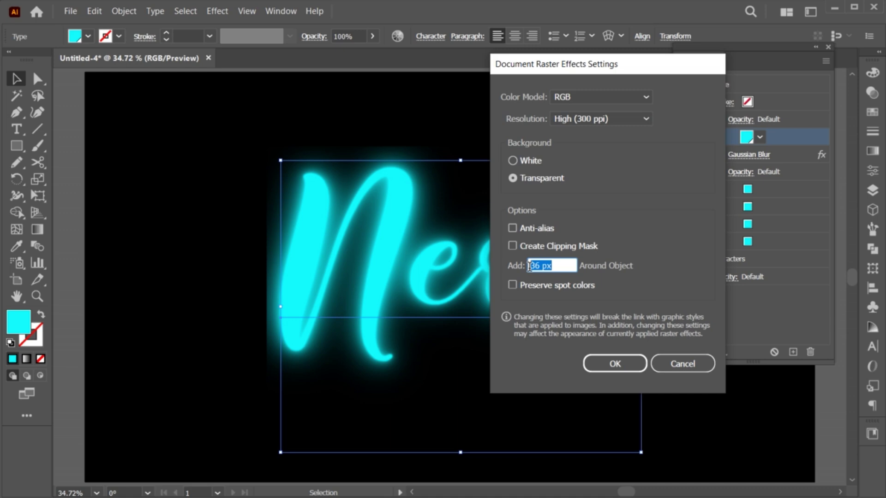
text(300)
click(600, 359)
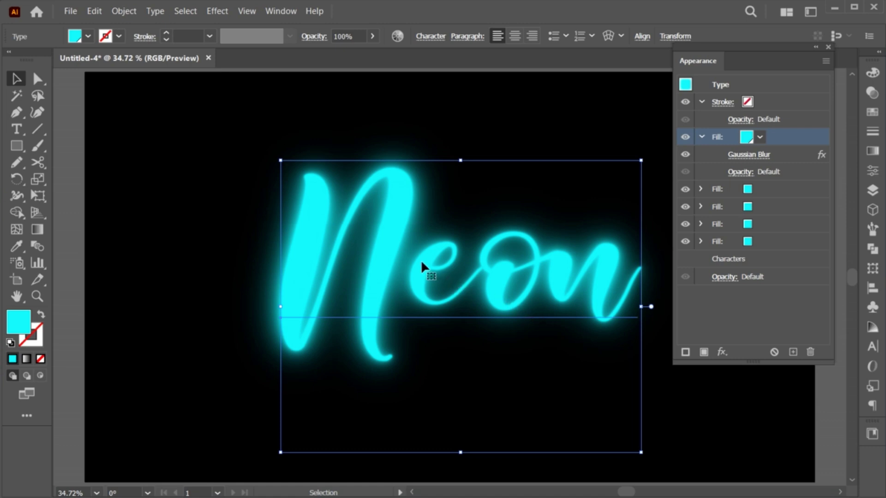
Duplicate the blurred fill and remove Gaussian Blur from the top copy, leaving crisp cyan letters
drag(422, 266, 416, 262)
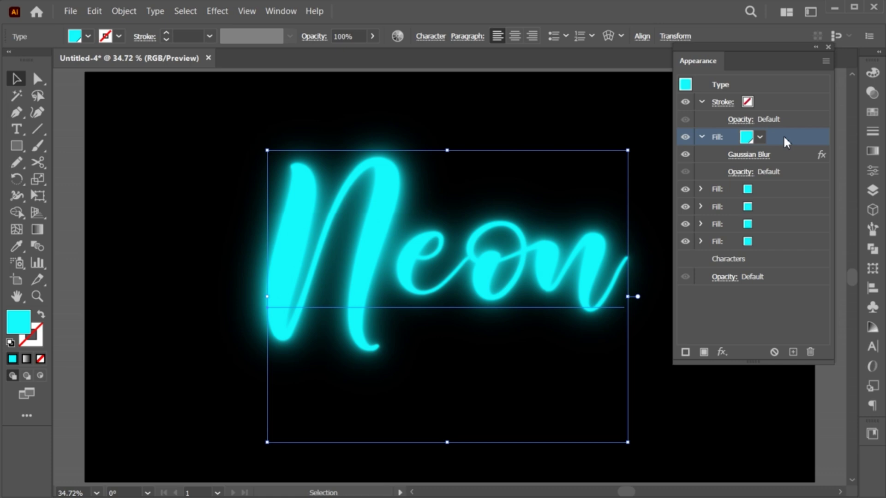
drag(783, 134, 779, 123)
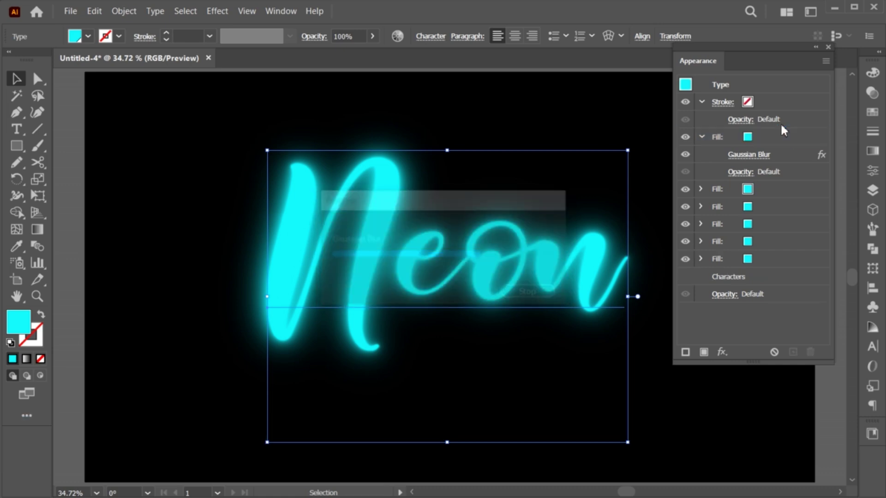
click(769, 135)
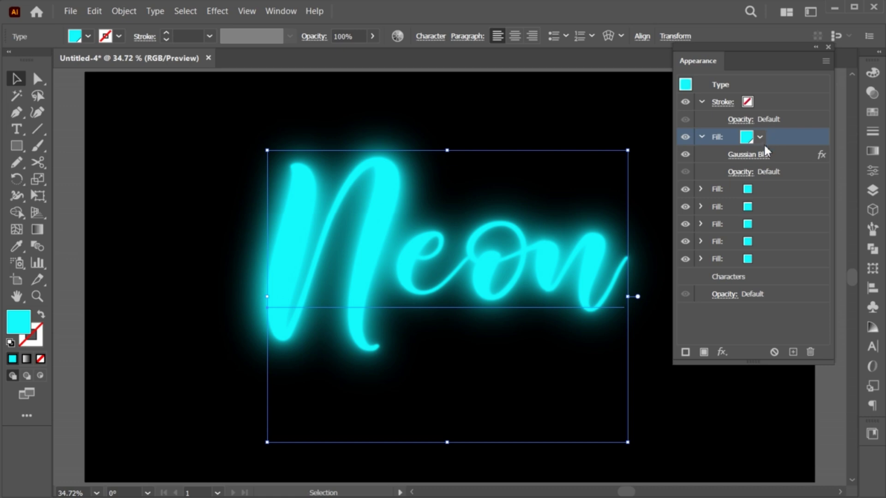
drag(775, 154, 806, 356)
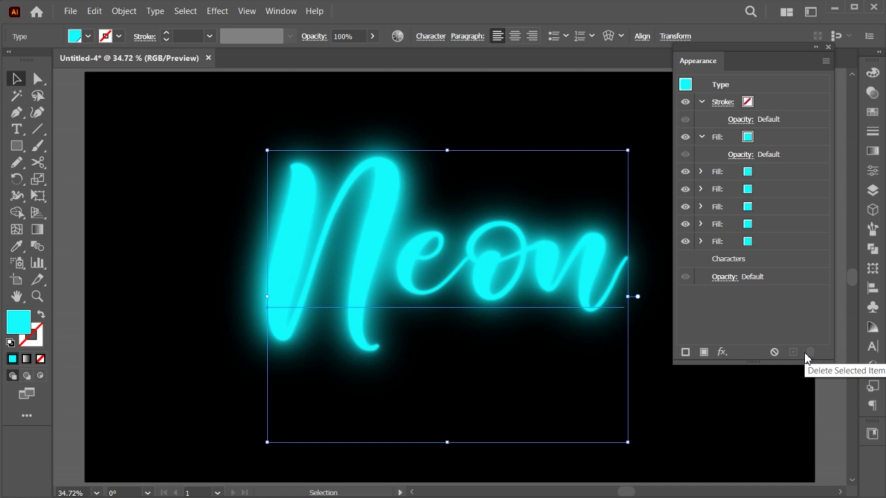
click(771, 136)
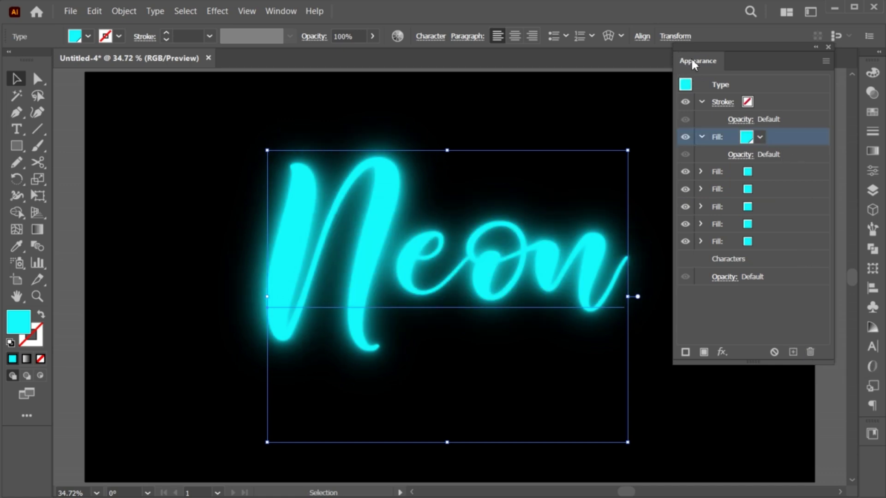
drag(691, 59, 657, 57)
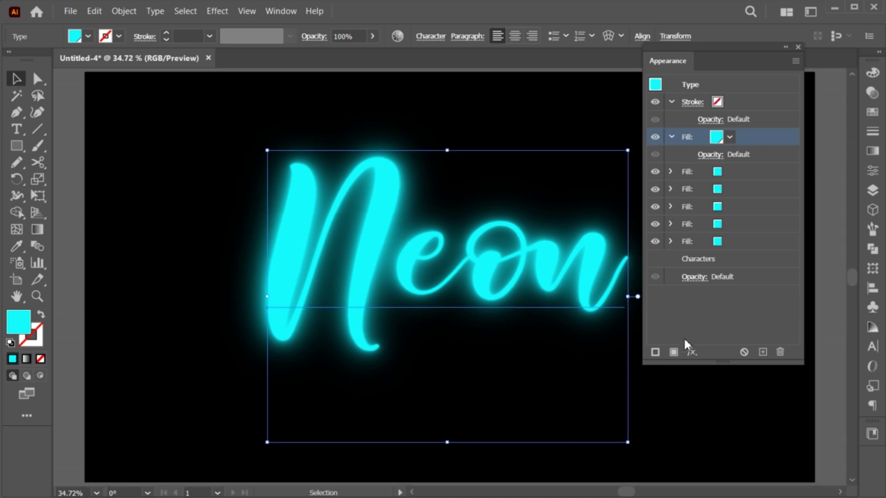
Add a white Inner Glow to the top fill: Screen, 90% opacity, 1.5 px blur, Center
click(690, 351)
mouse_move(706, 164)
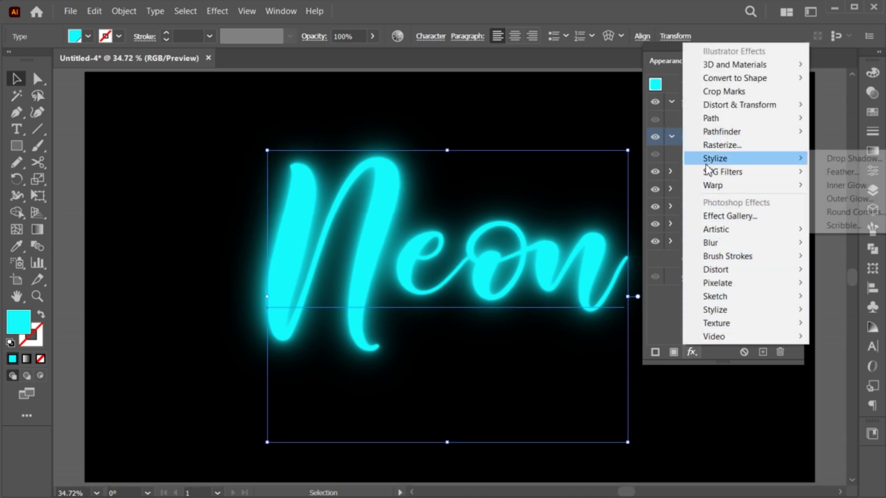
click(838, 186)
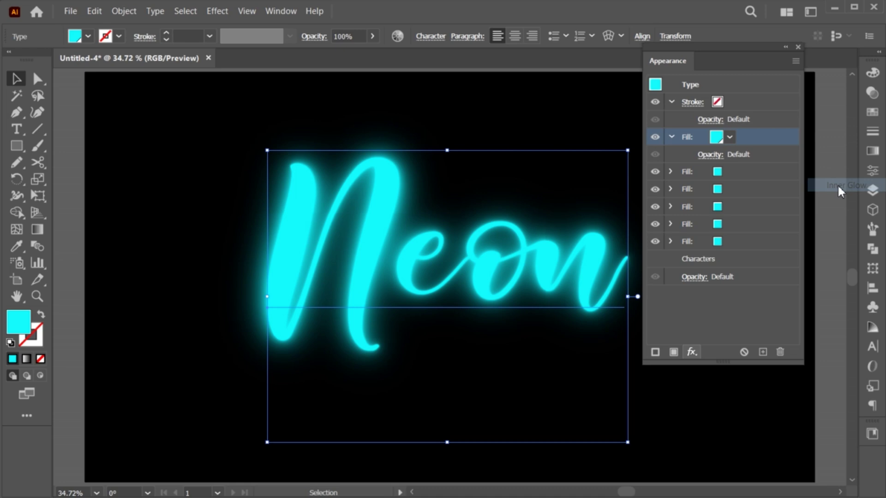
click(157, 68)
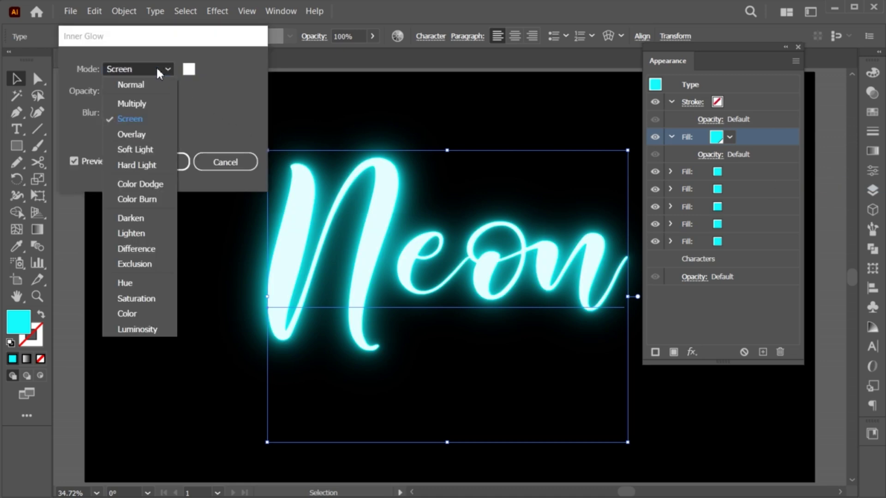
click(152, 113)
click(152, 91)
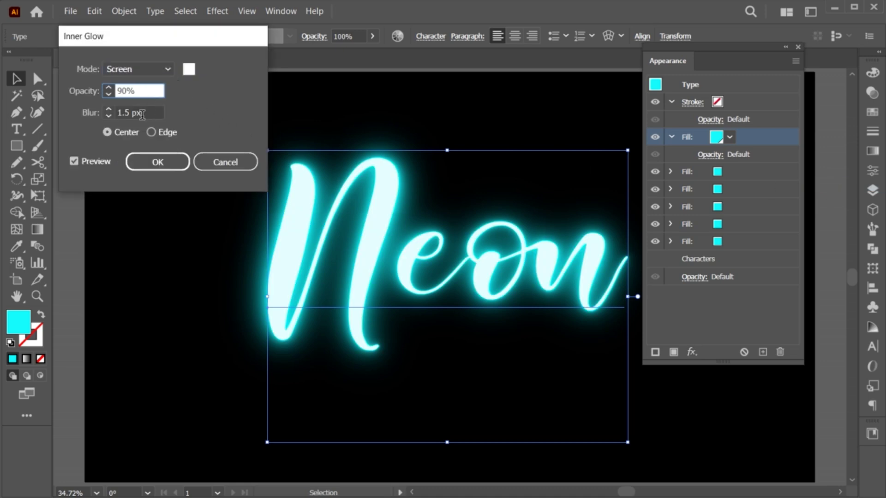
click(149, 113)
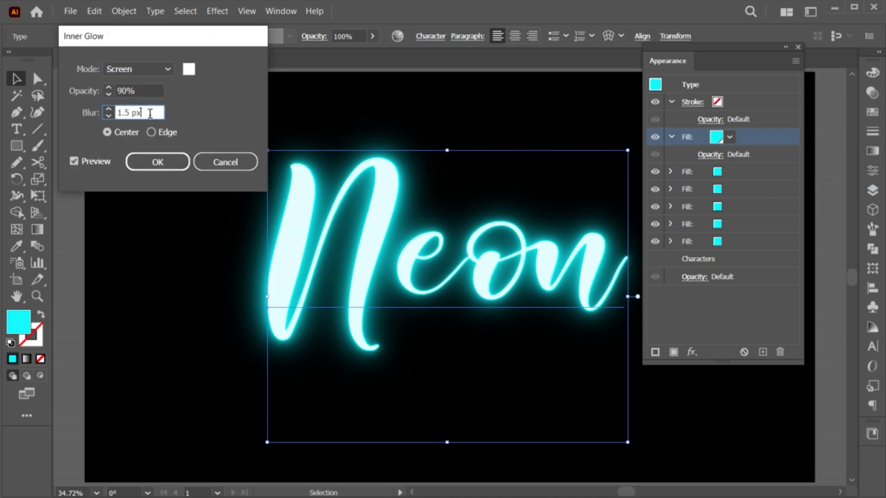
click(108, 132)
click(161, 166)
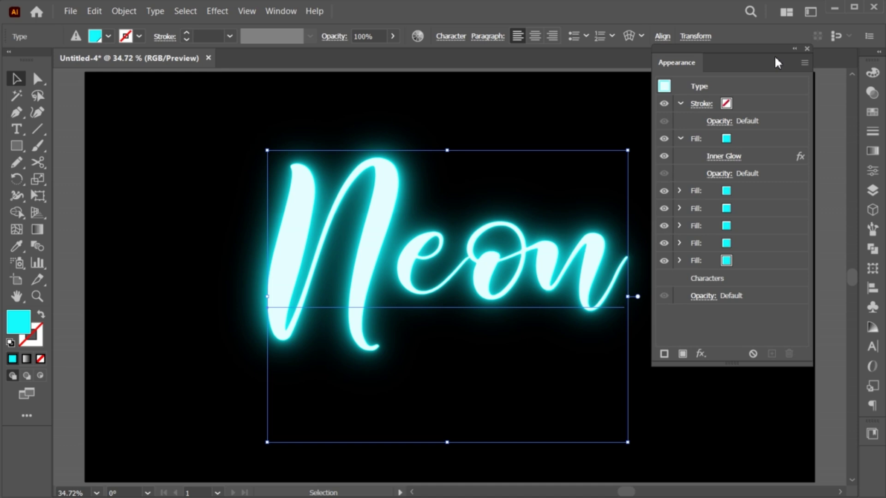
Dock the collapsed Appearance panel on the right and test retyping the word as 'effect'
click(794, 47)
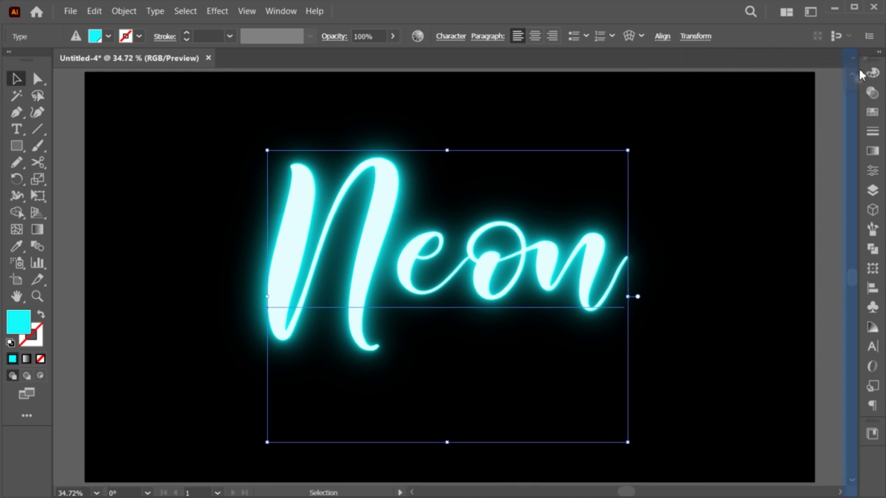
drag(859, 73, 871, 73)
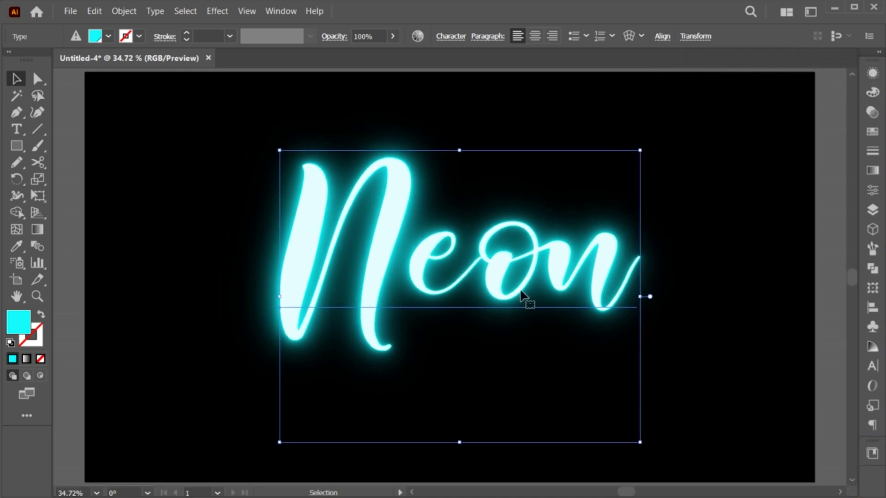
double_click(425, 257)
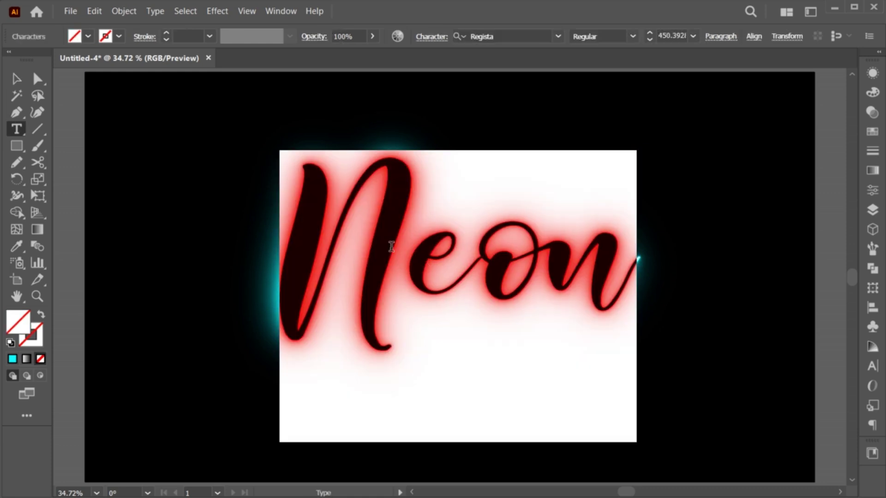
text(effect)
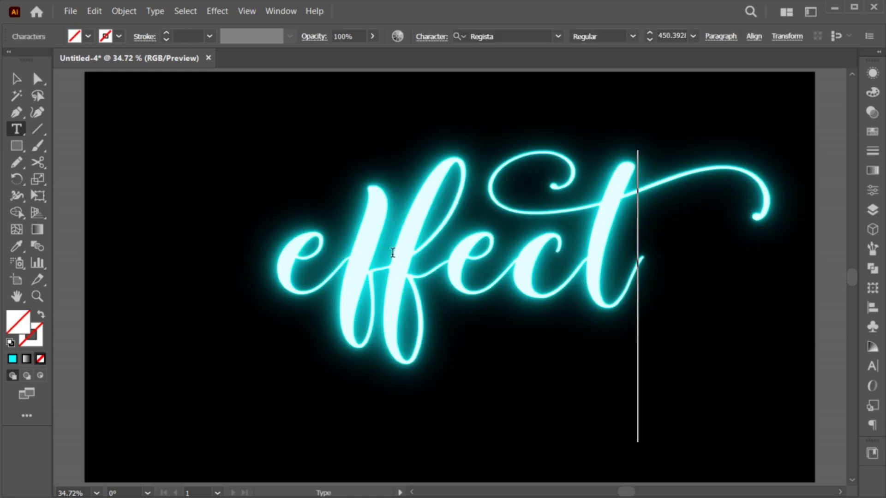
click(18, 80)
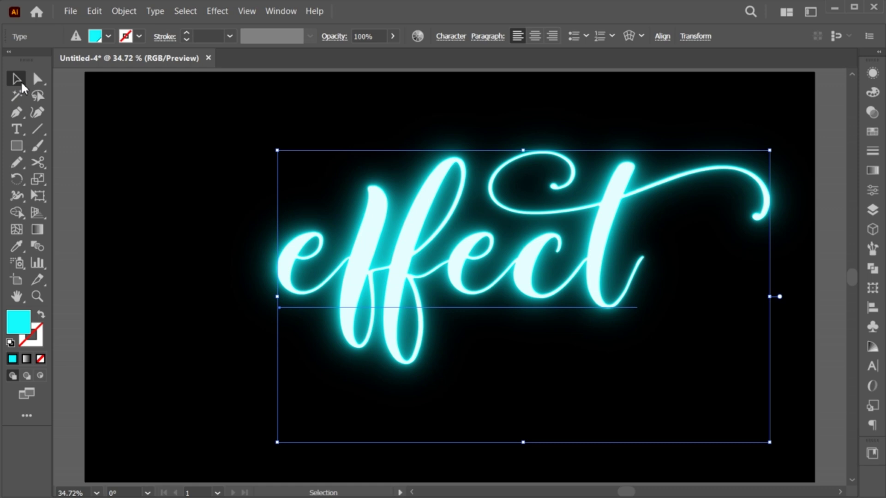
Restore the word to Neon and move the text slightly lower on the artboard
click(213, 341)
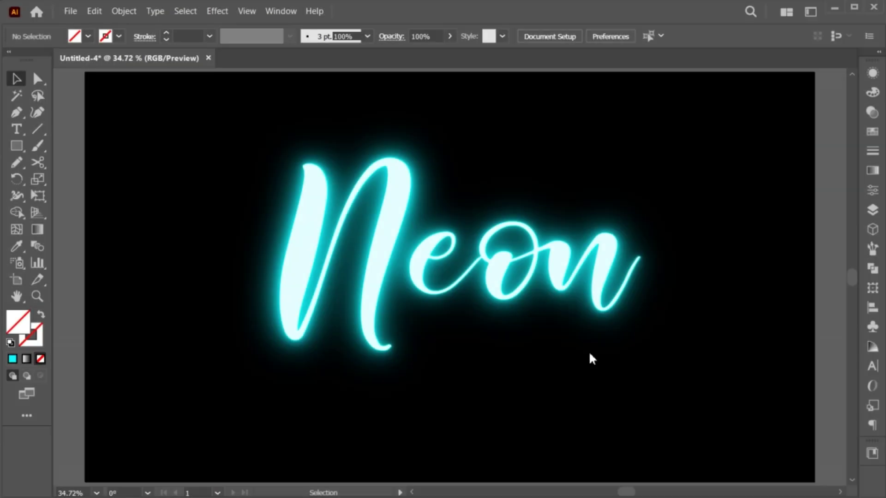
click(589, 359)
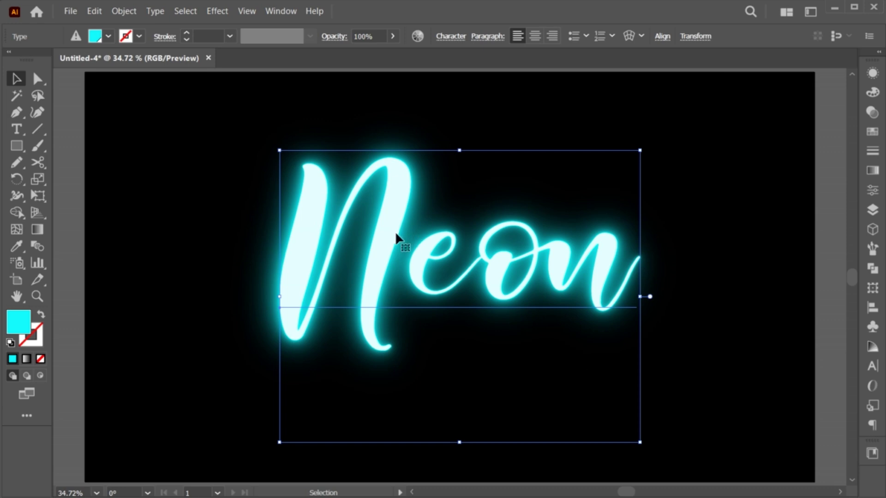
drag(396, 235, 395, 243)
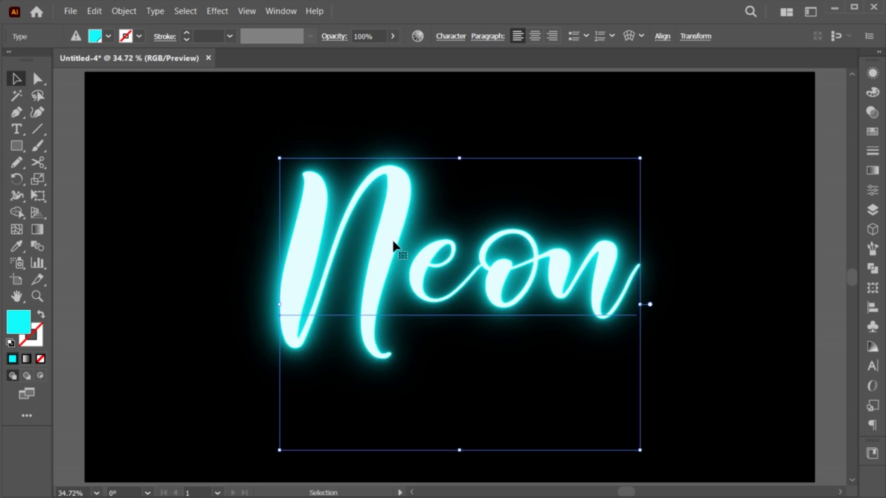
Drag the Neon text into Graphic Styles to save its glow as a style, then shift it left
click(878, 408)
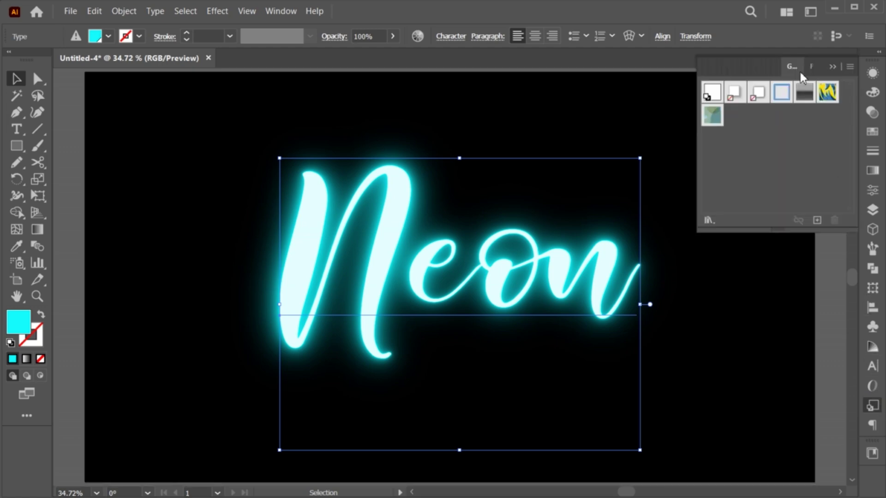
click(287, 11)
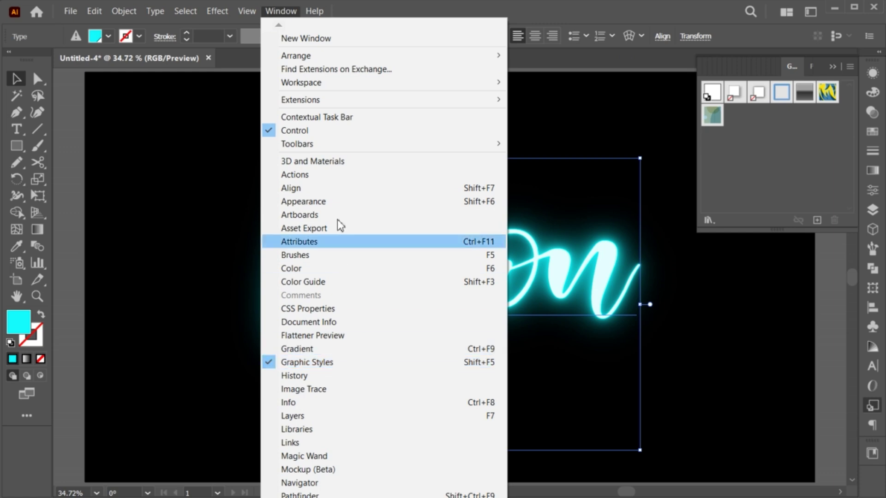
click(286, 12)
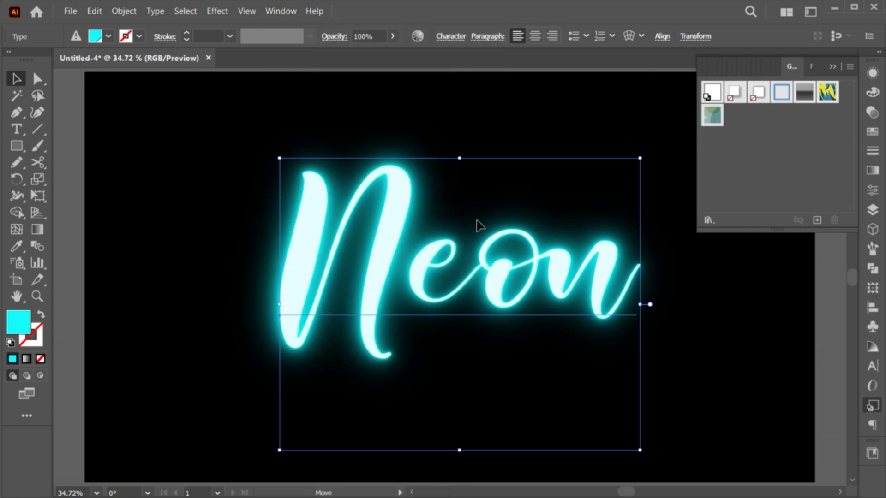
drag(477, 224, 763, 175)
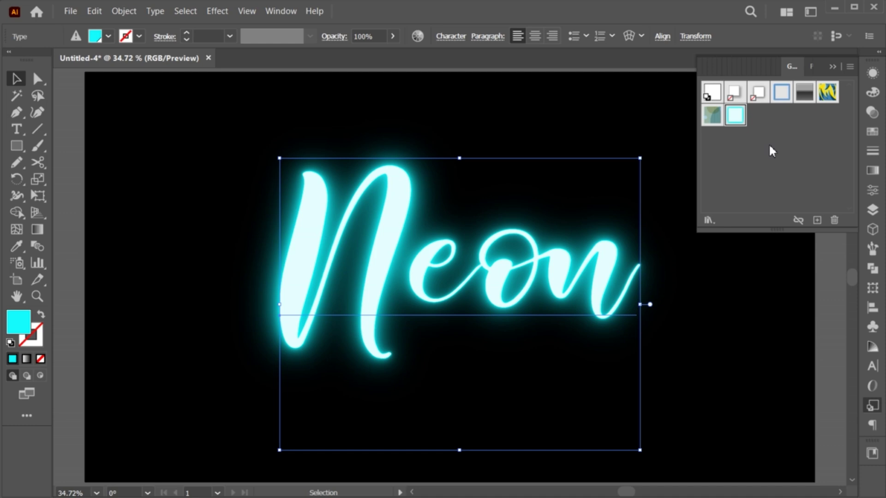
drag(429, 272, 377, 272)
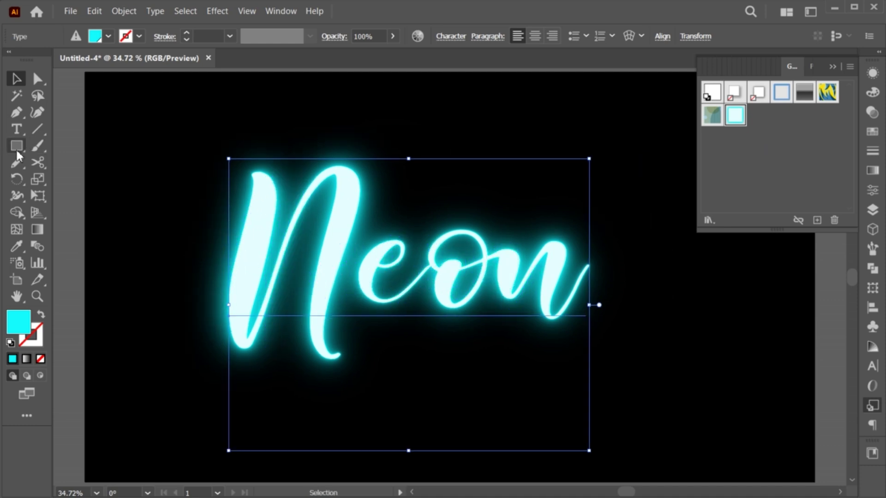
Draw a circle above the word's right side, apply the neon glow style, and enlarge it
drag(17, 148, 104, 175)
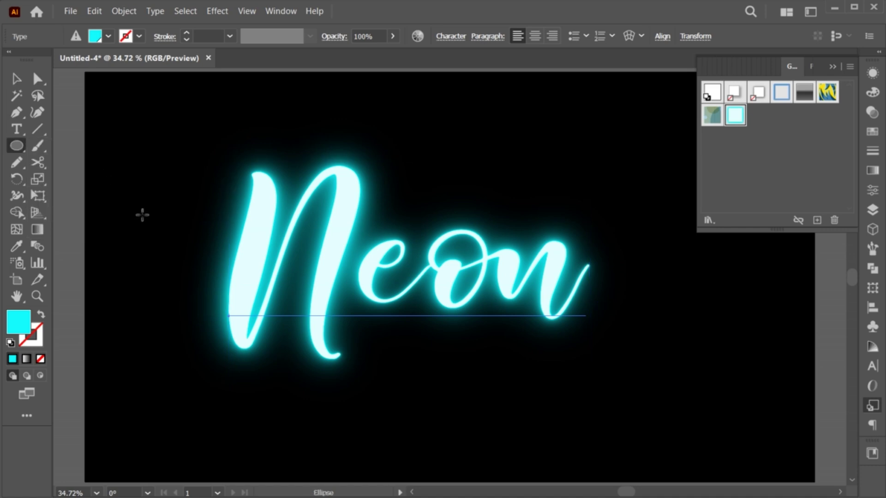
mouse_move(491, 122)
mouse_down()
mouse_move(574, 203)
mouse_move(603, 215)
mouse_move(575, 190)
mouse_up()
key(v)
click(735, 118)
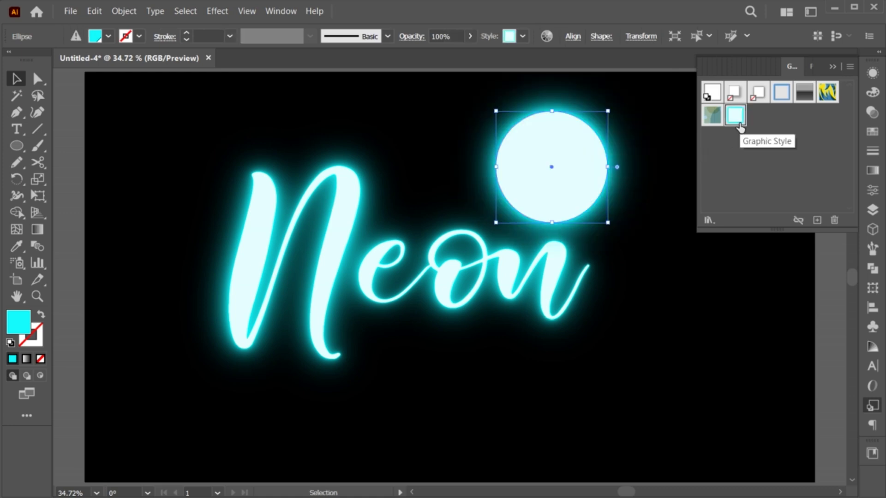
drag(607, 223, 612, 227)
click(630, 267)
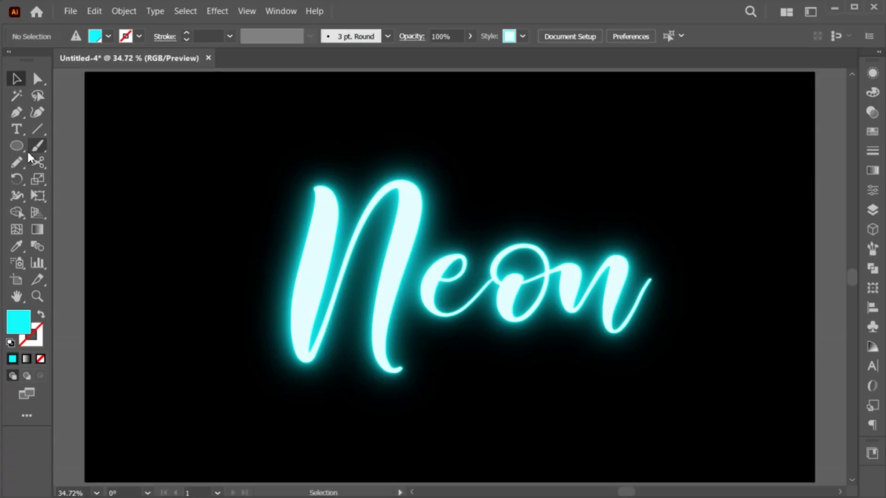
Draw a large unfilled rectangle around the Neon text with a 9 pt stroke
drag(17, 146, 86, 145)
drag(217, 134, 691, 323)
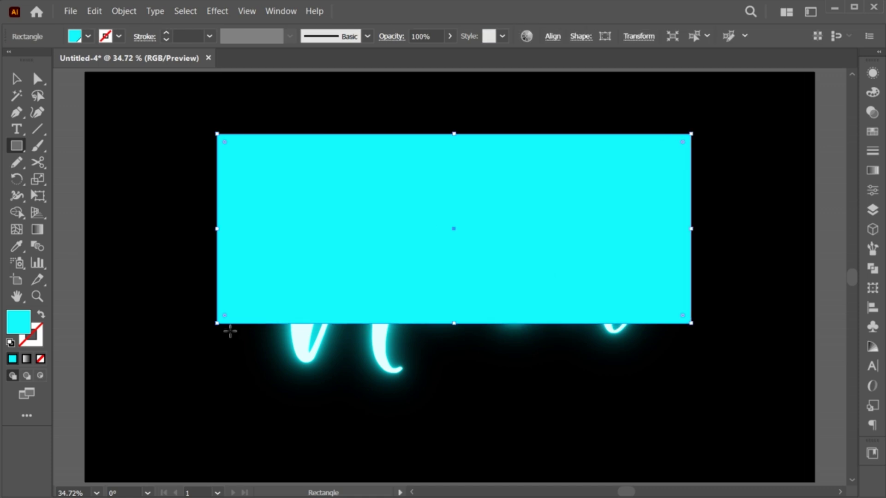
click(42, 318)
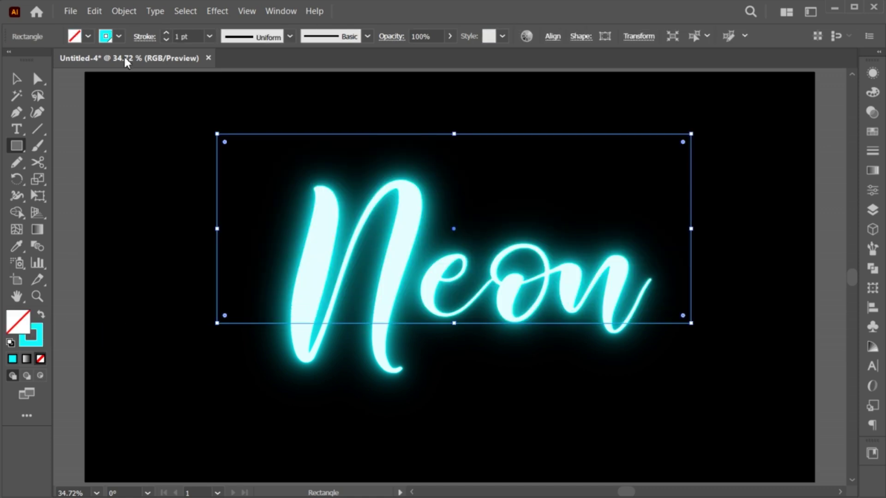
click(166, 33)
click(167, 33)
click(166, 33)
click(166, 34)
click(166, 33)
click(166, 33)
click(166, 33)
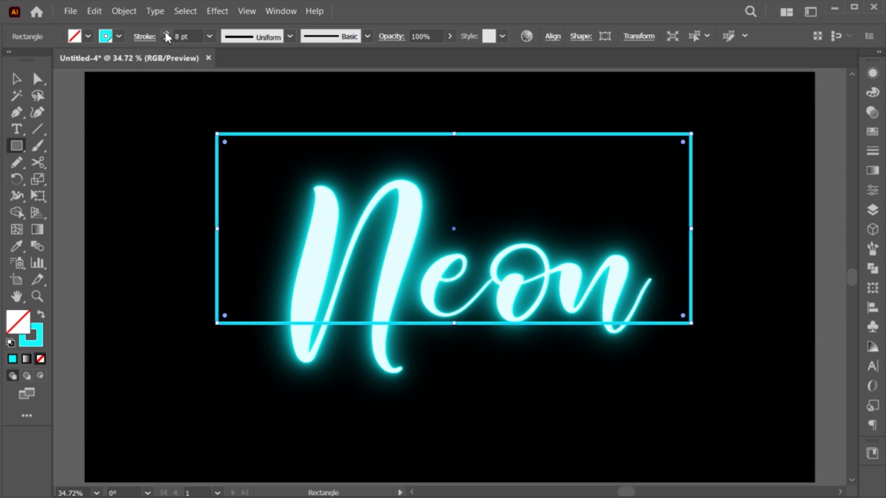
click(166, 33)
click(16, 79)
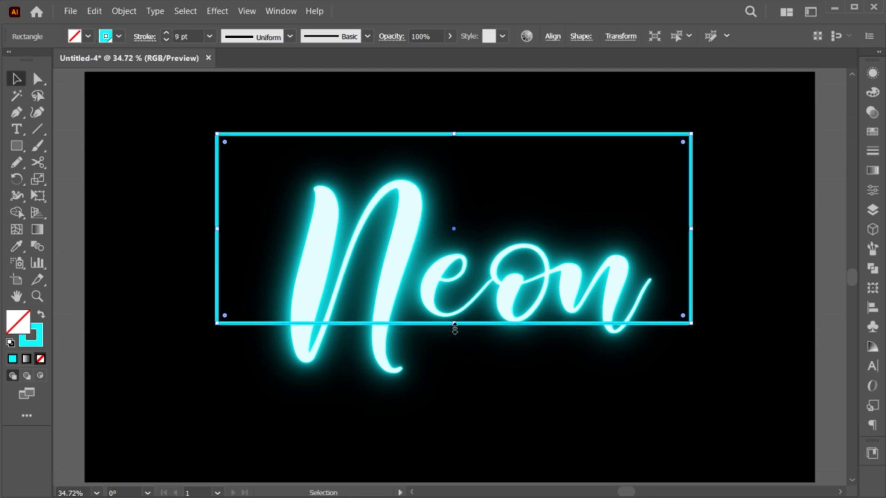
drag(454, 324, 231, 262)
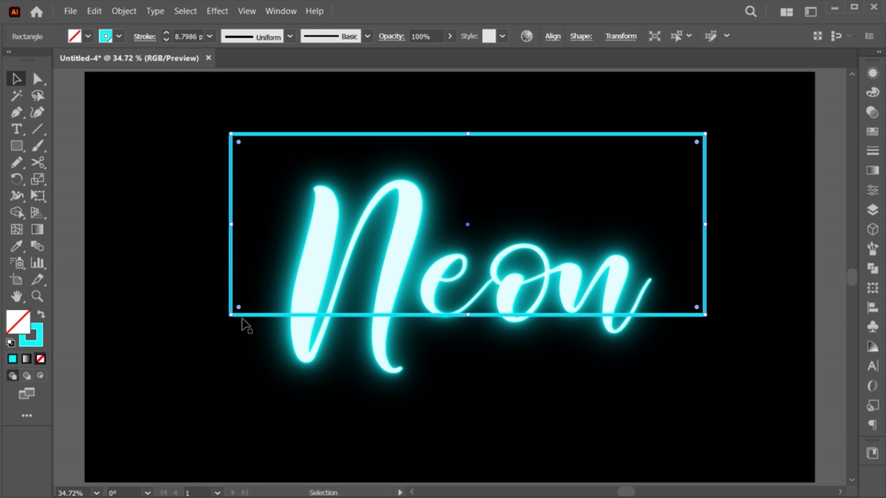
Cut the frame's bottom edge on both sides of the text and delete the middle segment
mouse_move(41, 160)
mouse_down()
mouse_move(106, 166)
mouse_move(118, 177)
mouse_up()
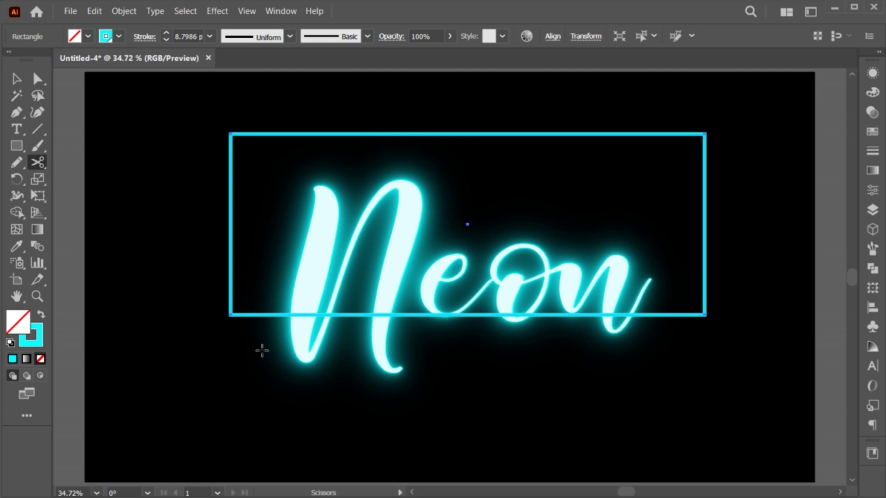
click(274, 315)
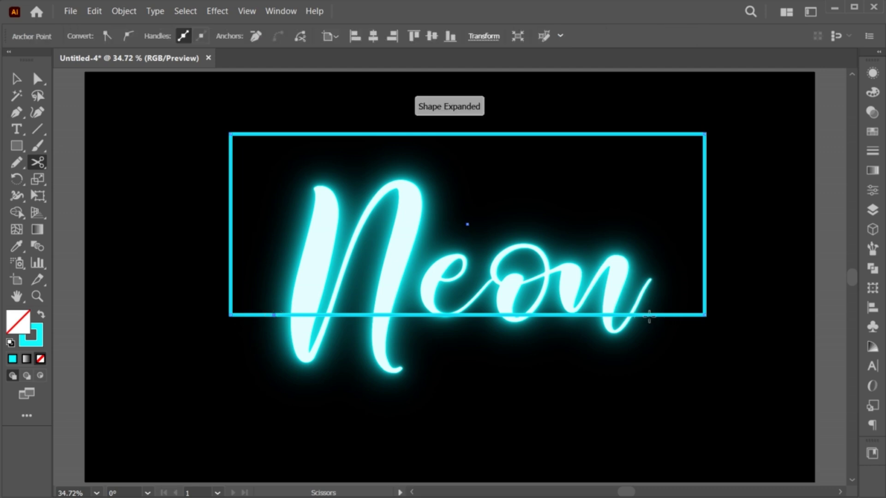
click(649, 316)
key(v)
click(570, 329)
key(Delete)
click(466, 388)
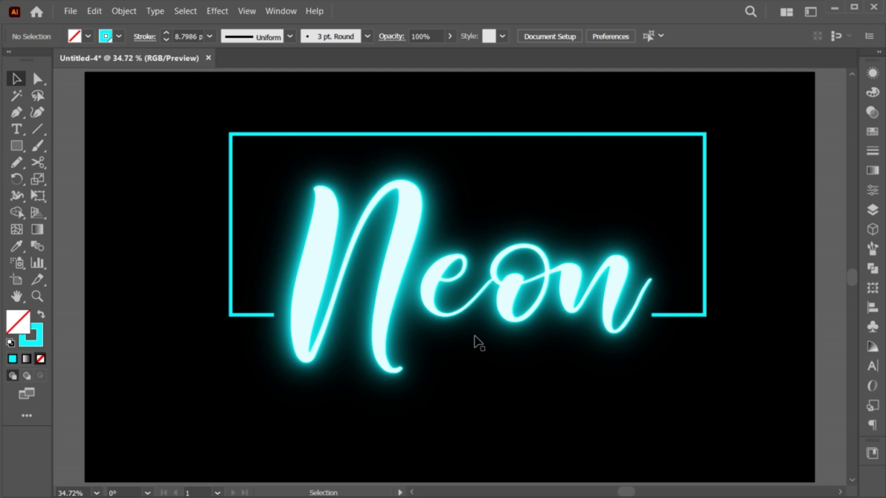
click(481, 135)
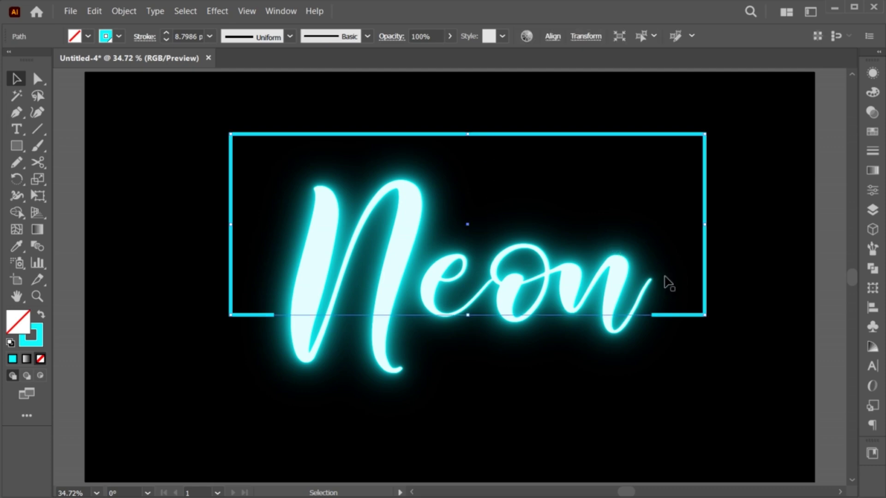
Expand the frame's stroke into shapes with Object > Expand, then apply the saved neon glow style
click(874, 407)
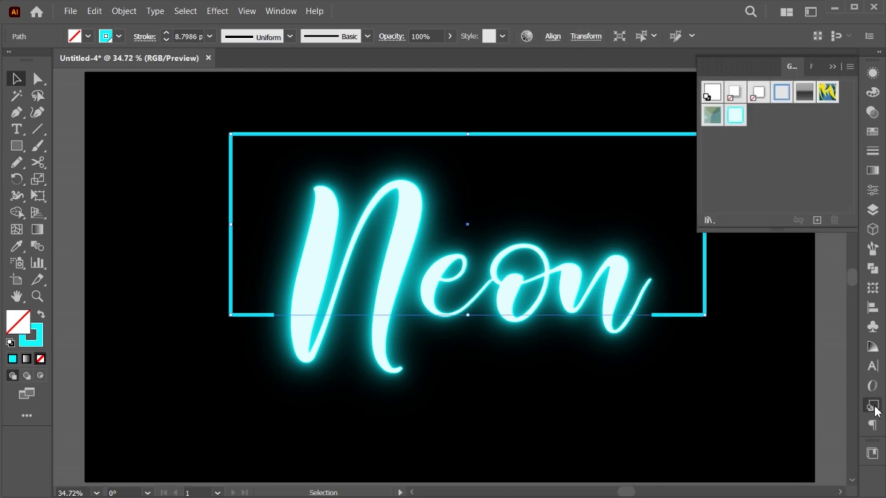
click(735, 116)
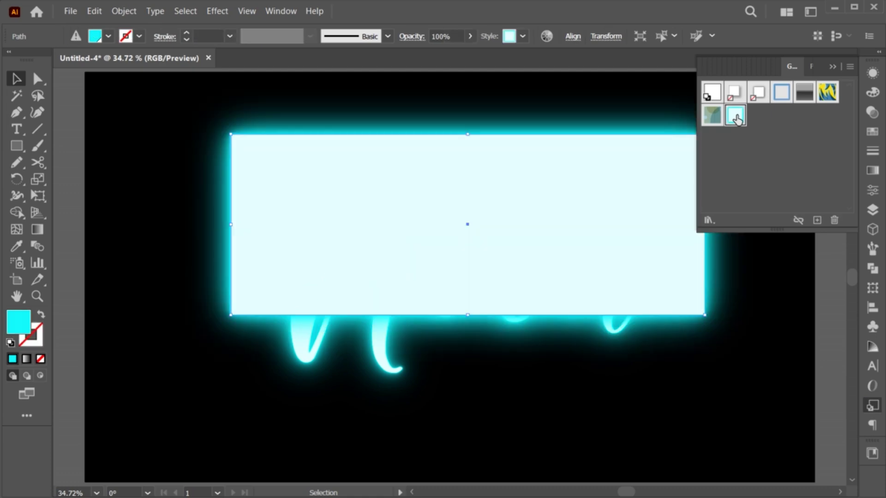
key(ctrl+z)
click(124, 11)
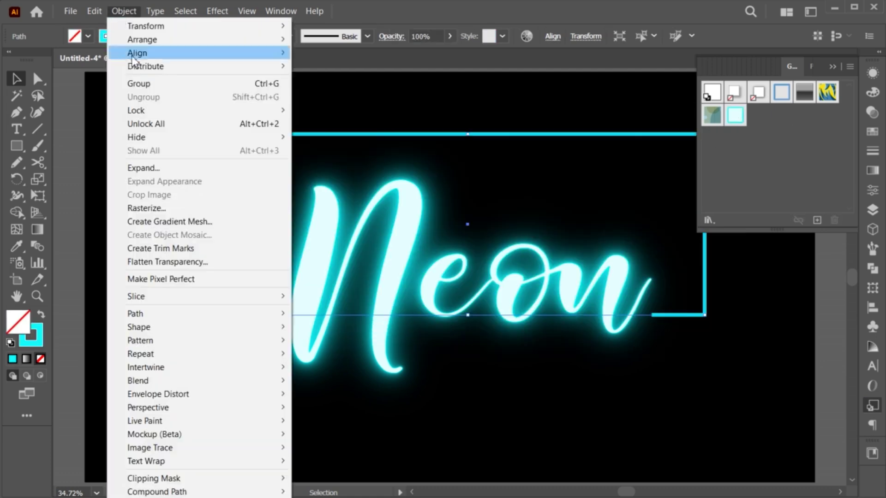
click(163, 169)
click(463, 358)
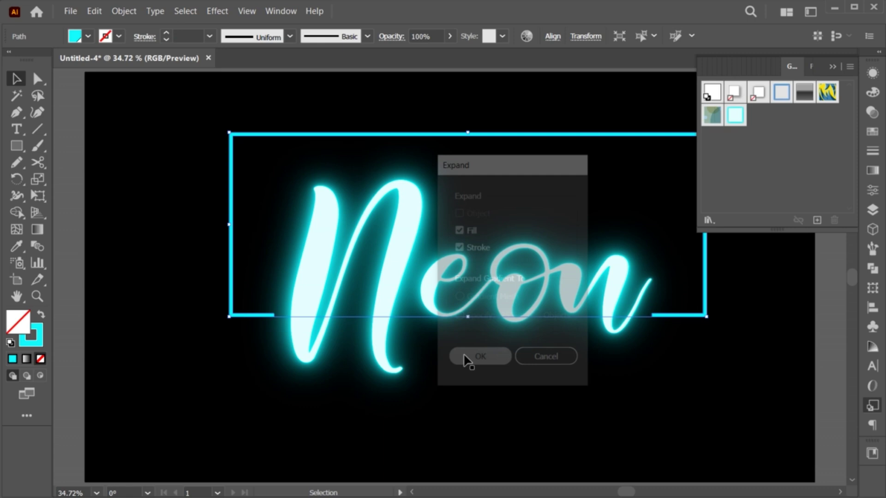
click(736, 117)
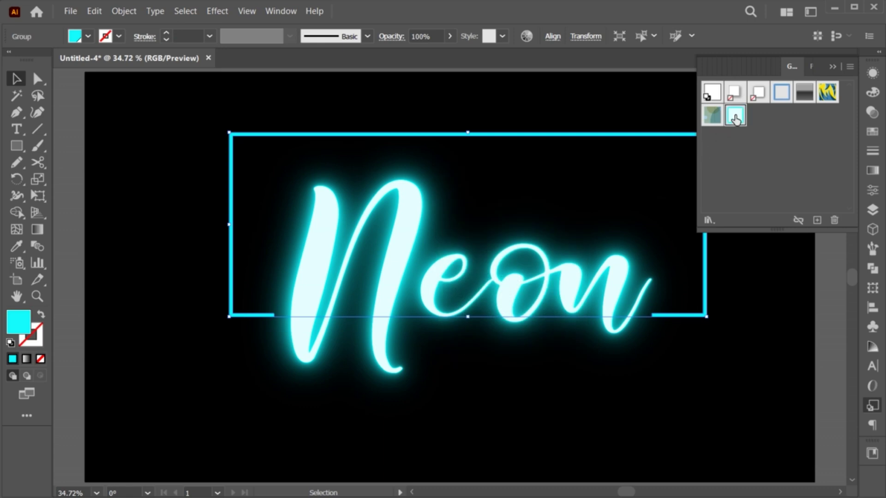
click(828, 66)
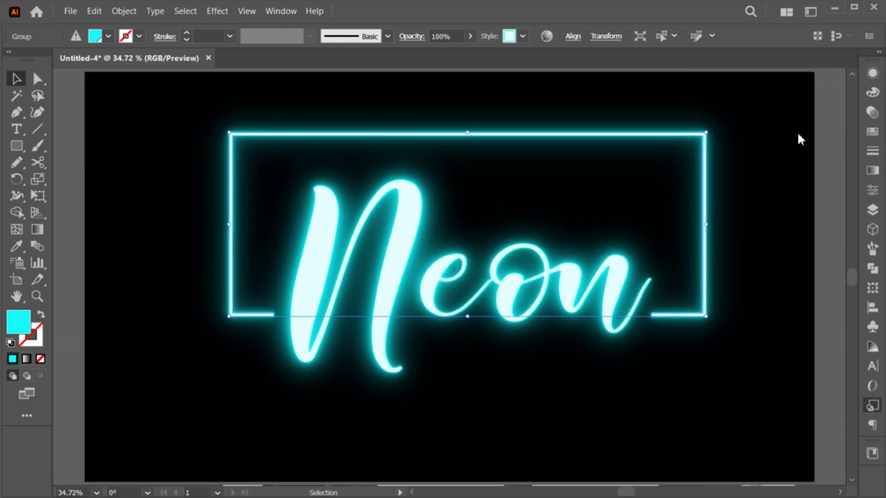
click(660, 447)
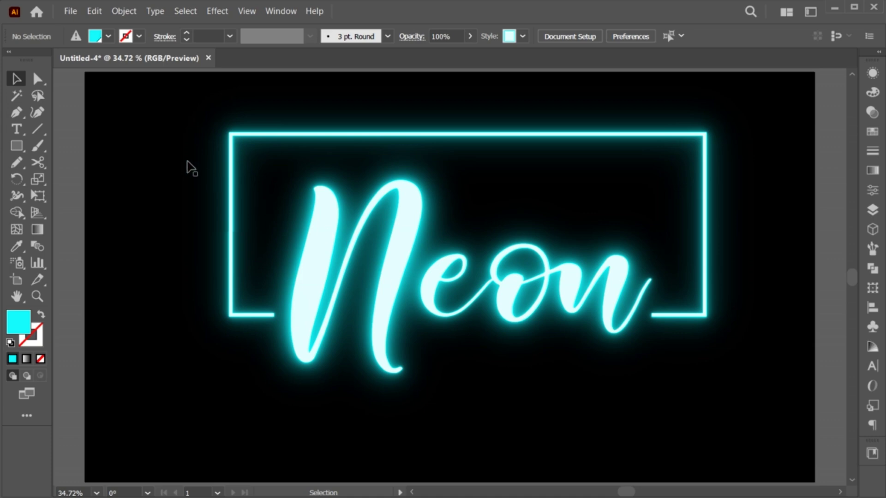
Select the frame and text, then shift cyan to magenta on the Recolor Artwork colour wheel
drag(174, 143, 356, 316)
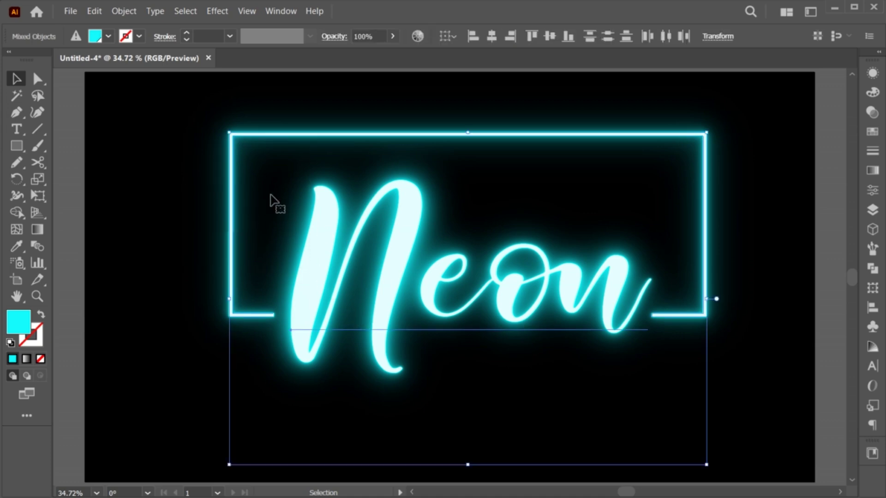
click(95, 11)
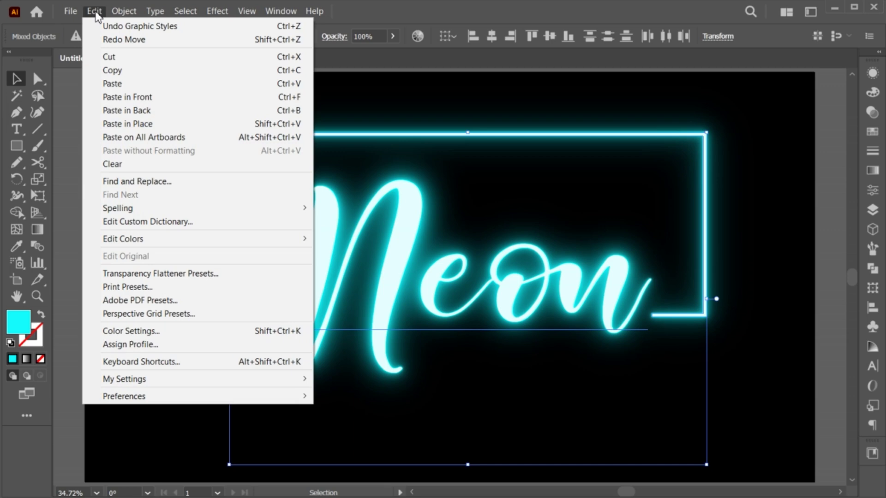
mouse_move(253, 244)
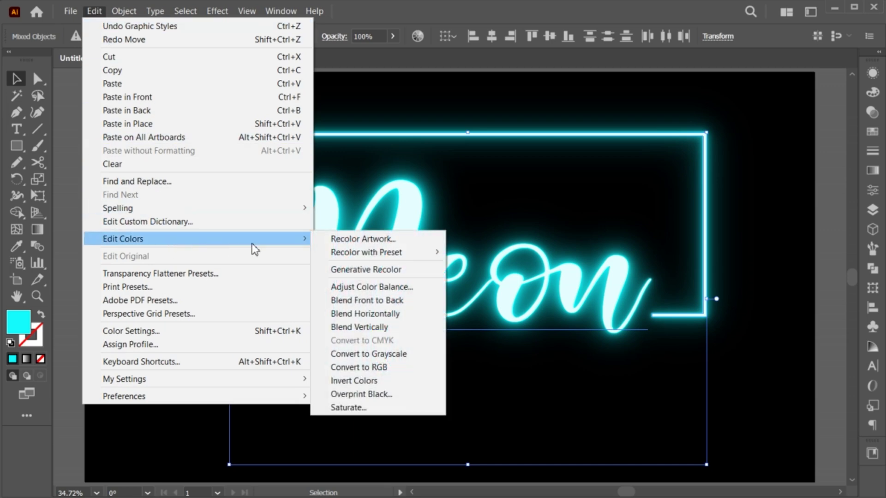
click(340, 240)
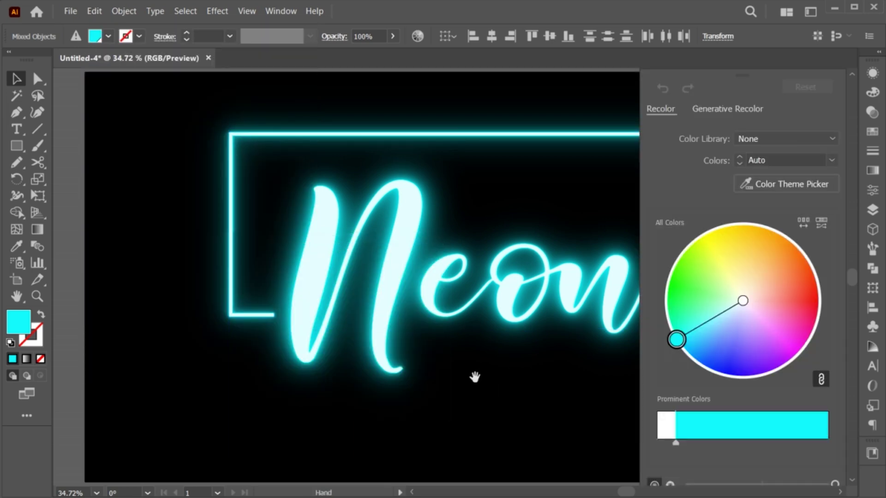
drag(475, 375, 389, 372)
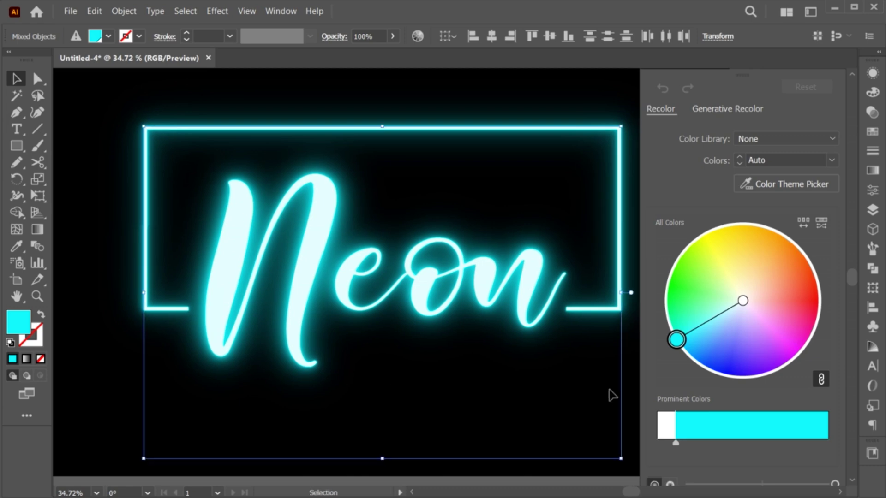
drag(677, 341, 791, 356)
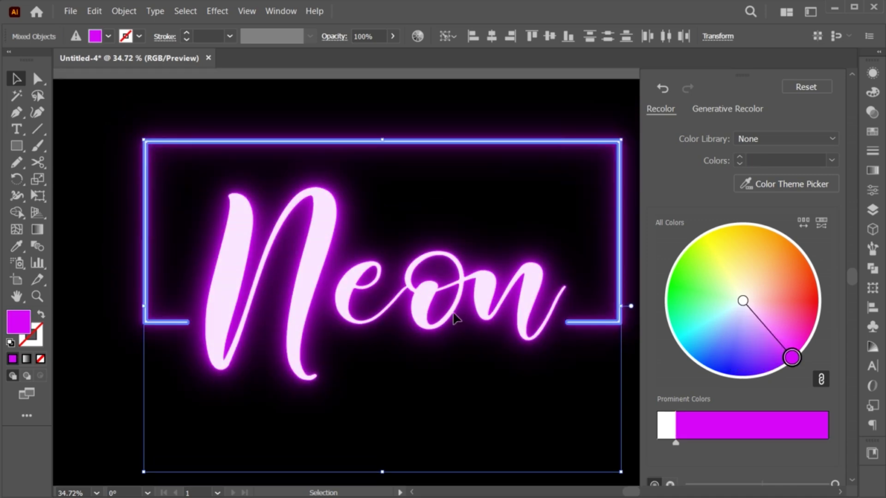
click(583, 391)
ctrl+click(582, 386)
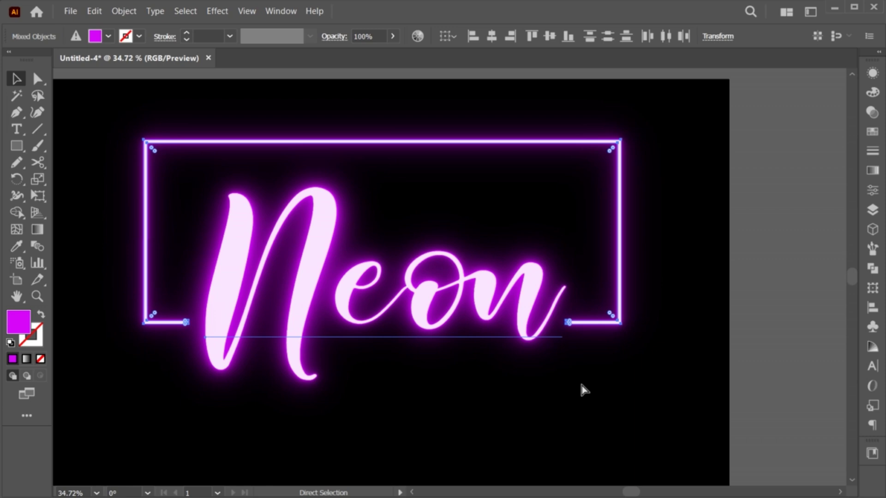
scroll(584, 390, left, 3)
click(757, 396)
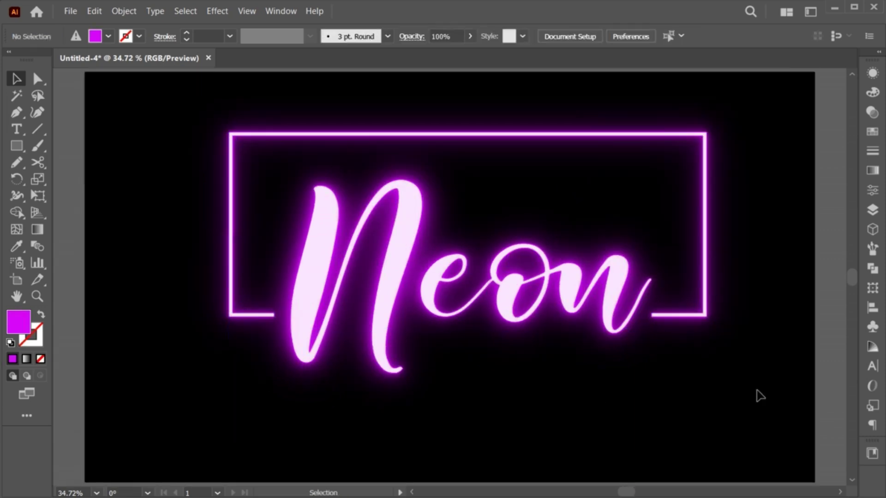